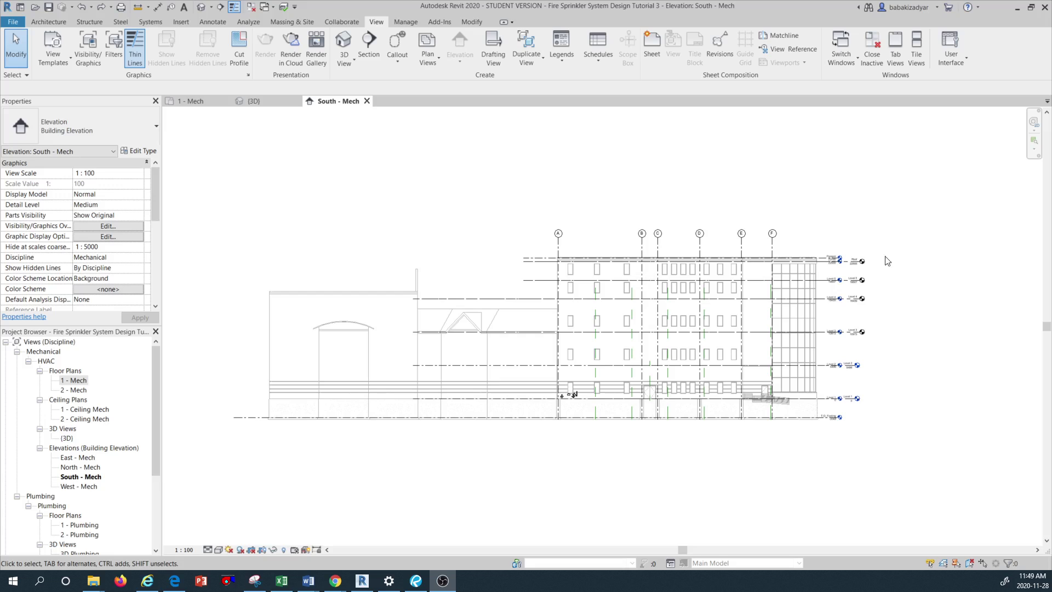
Zoom the elevation in and out to review the existing level markers
scroll(842, 399, up, 3)
scroll(842, 399, up, 1)
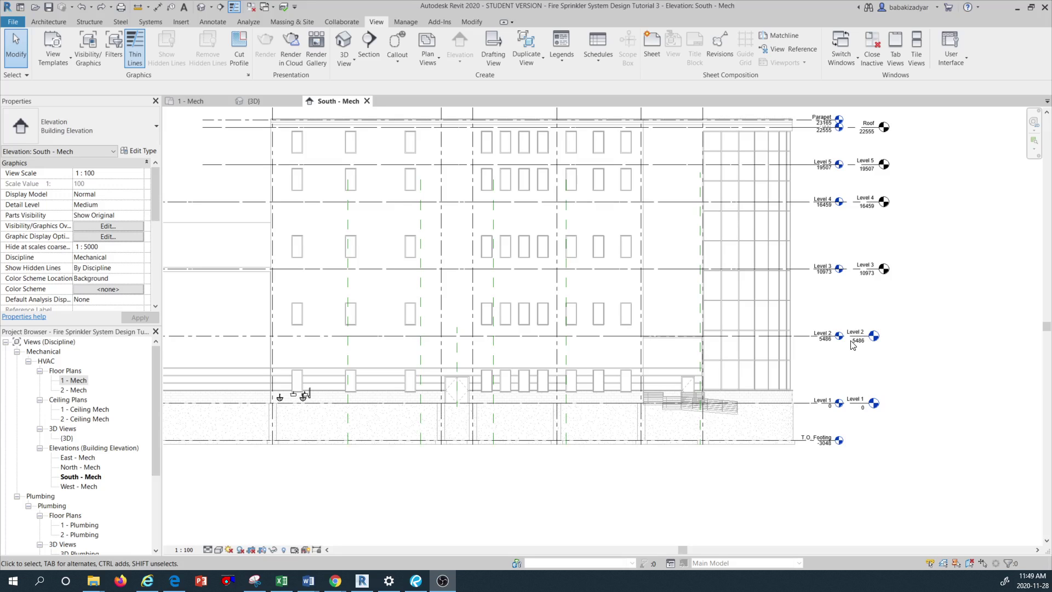
scroll(858, 343, down, 1)
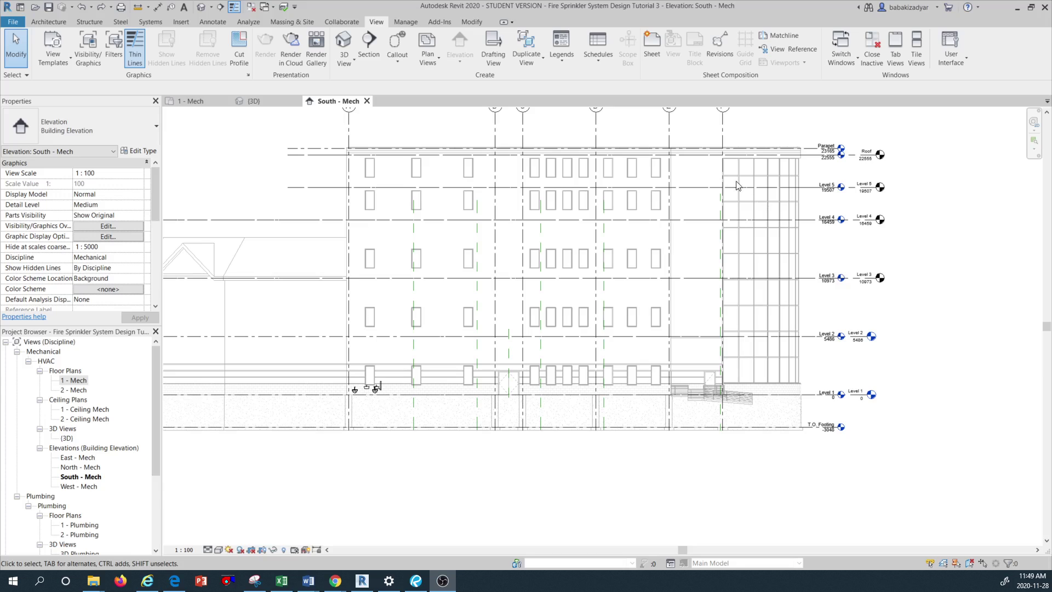
scroll(664, 476, down, 1)
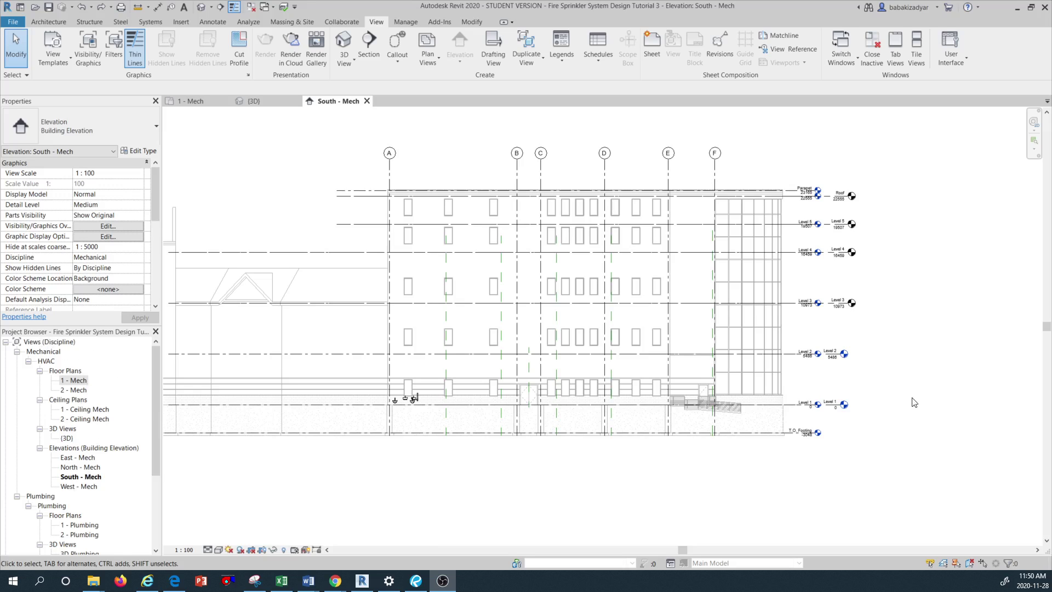
scroll(838, 417, up, 2)
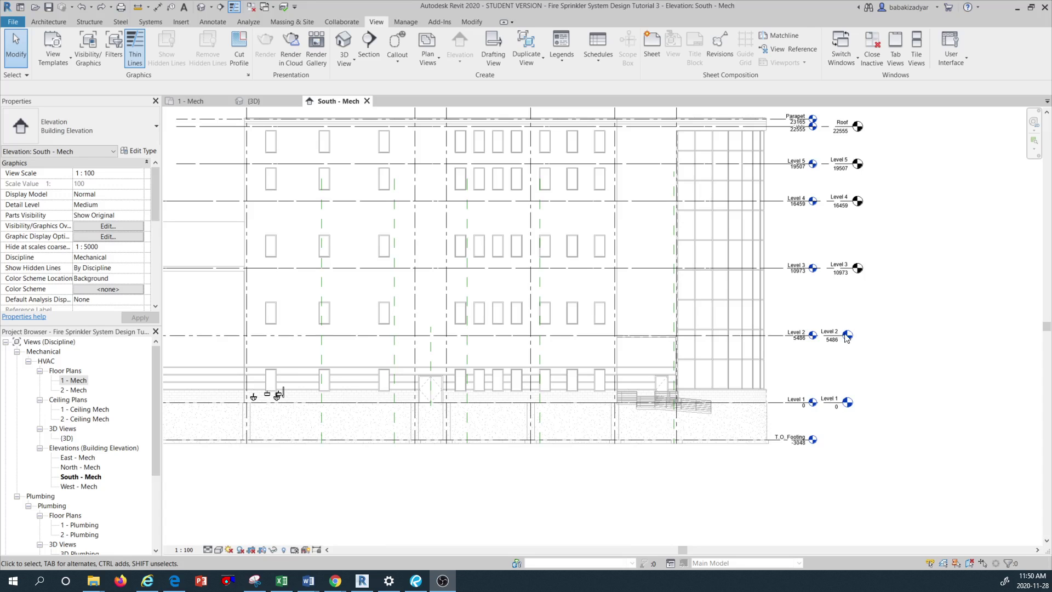
scroll(868, 344, up, 3)
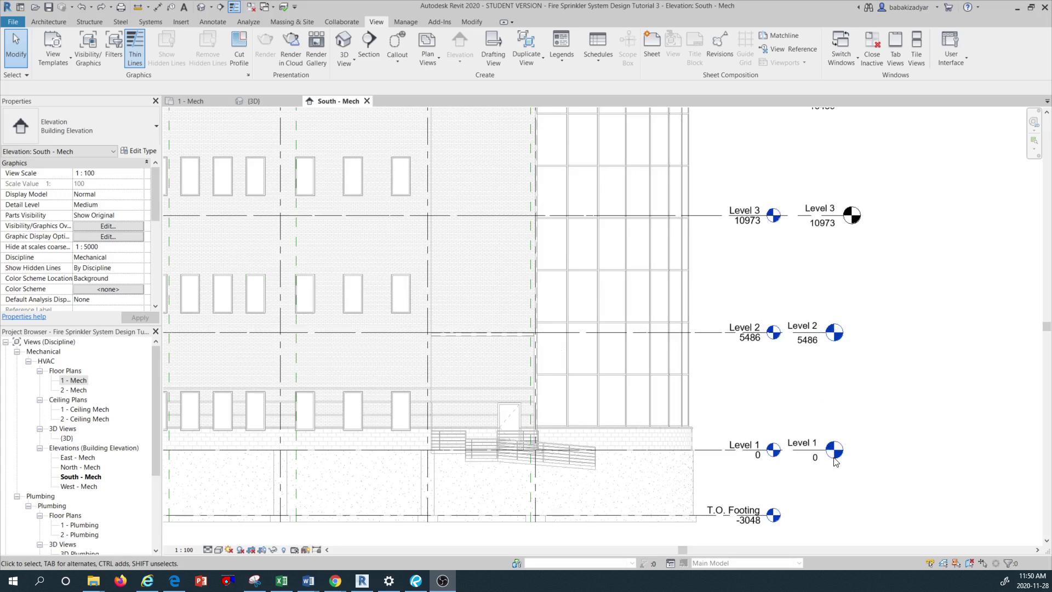
scroll(843, 452, down, 2)
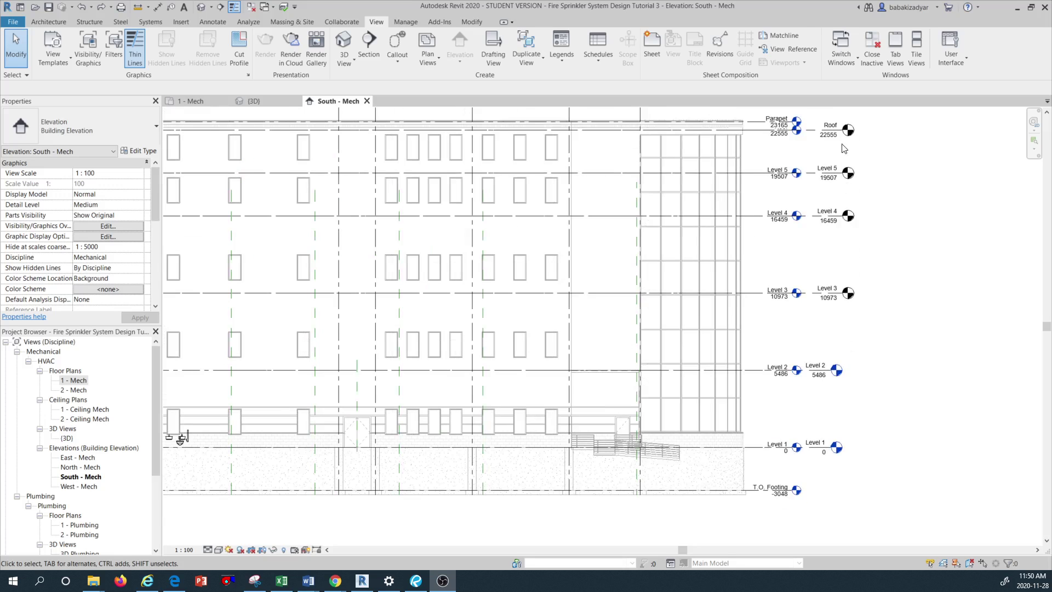
scroll(847, 127, up, 2)
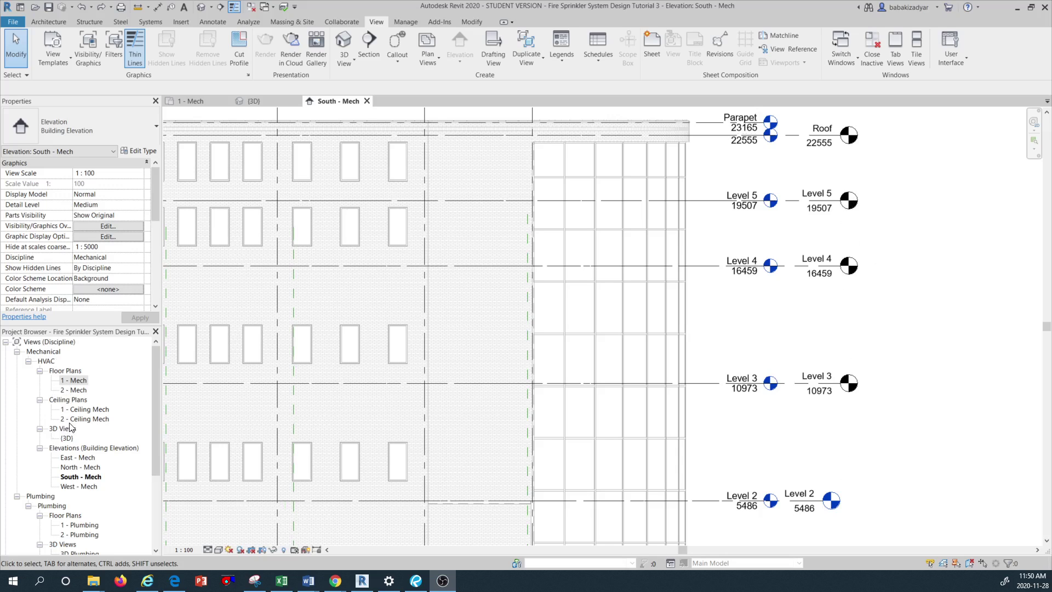
scroll(844, 350, down, 2)
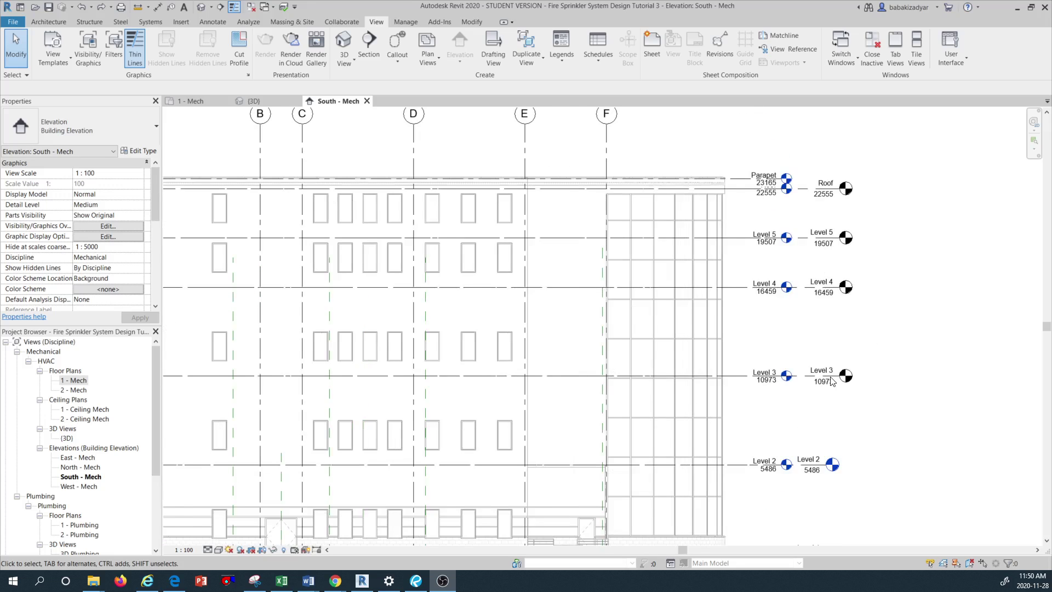
scroll(817, 367, down, 1)
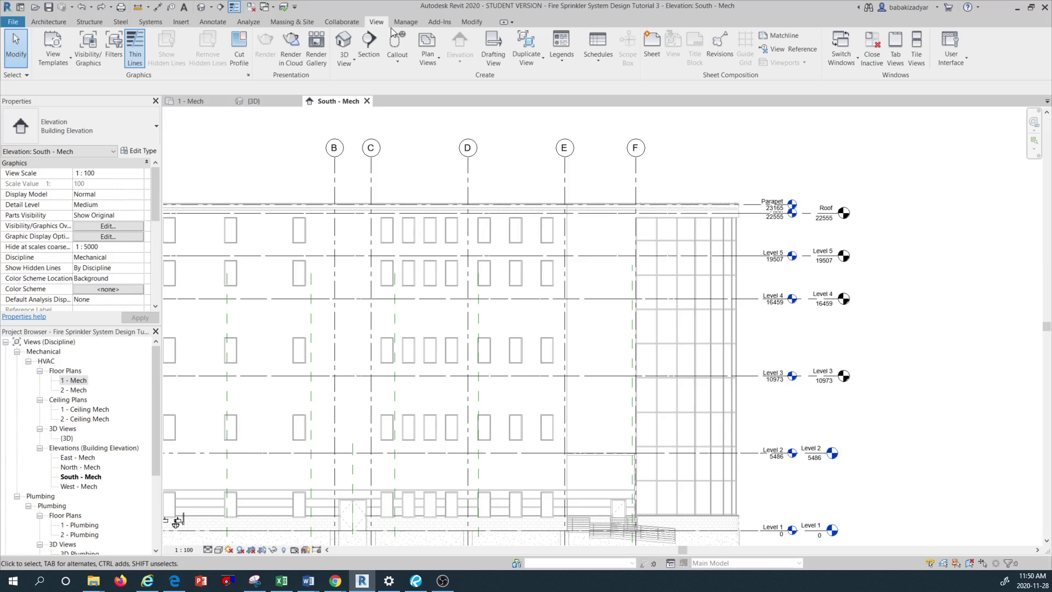
Create floor plans for Level 3, Level 4, Level 5 and Roof, skipping levels that already have views
click(434, 60)
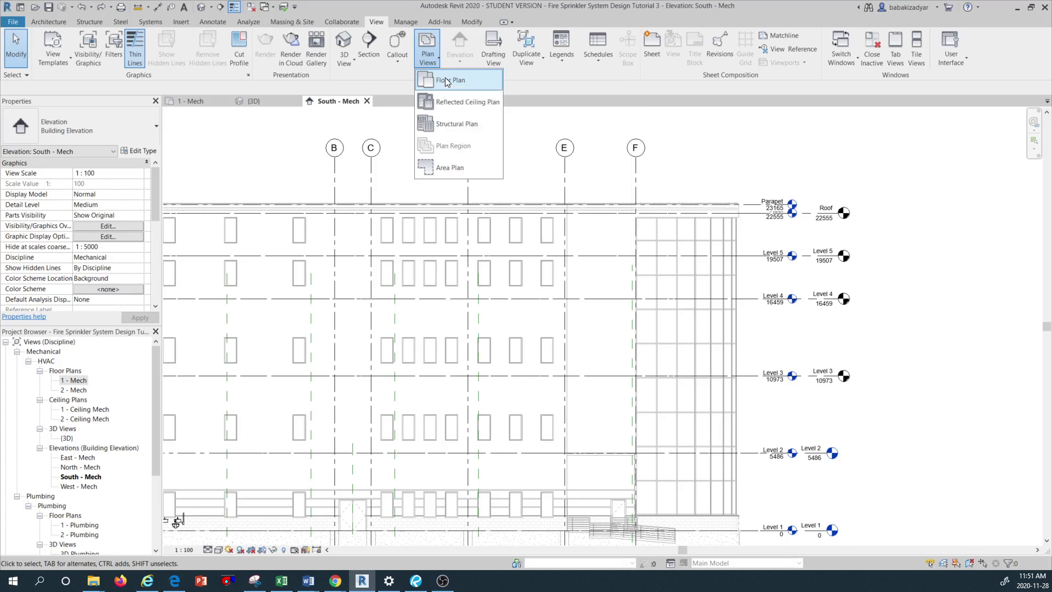
click(445, 79)
drag(528, 171, 531, 166)
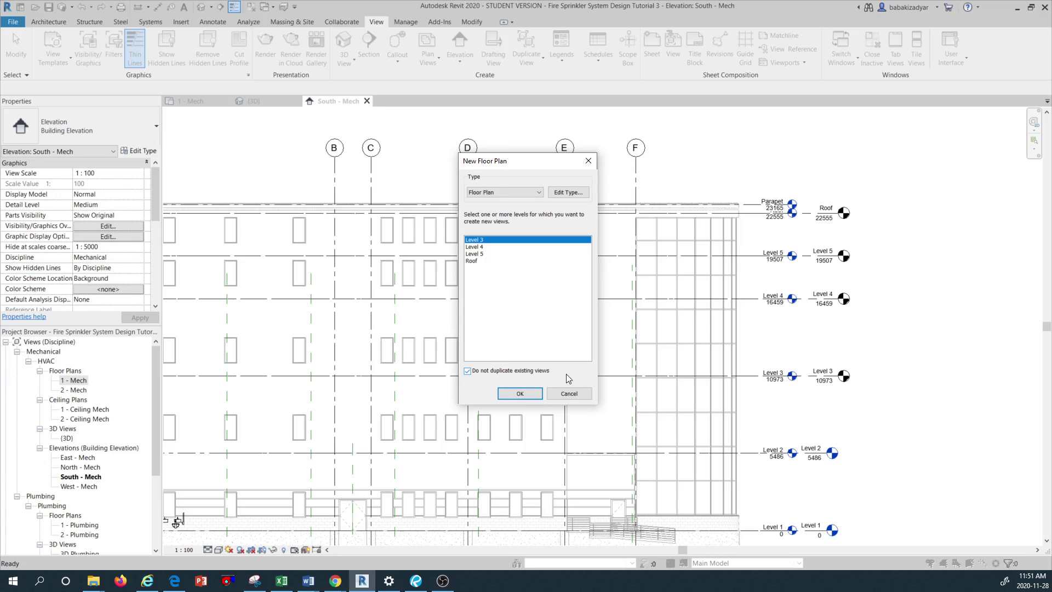
click(467, 371)
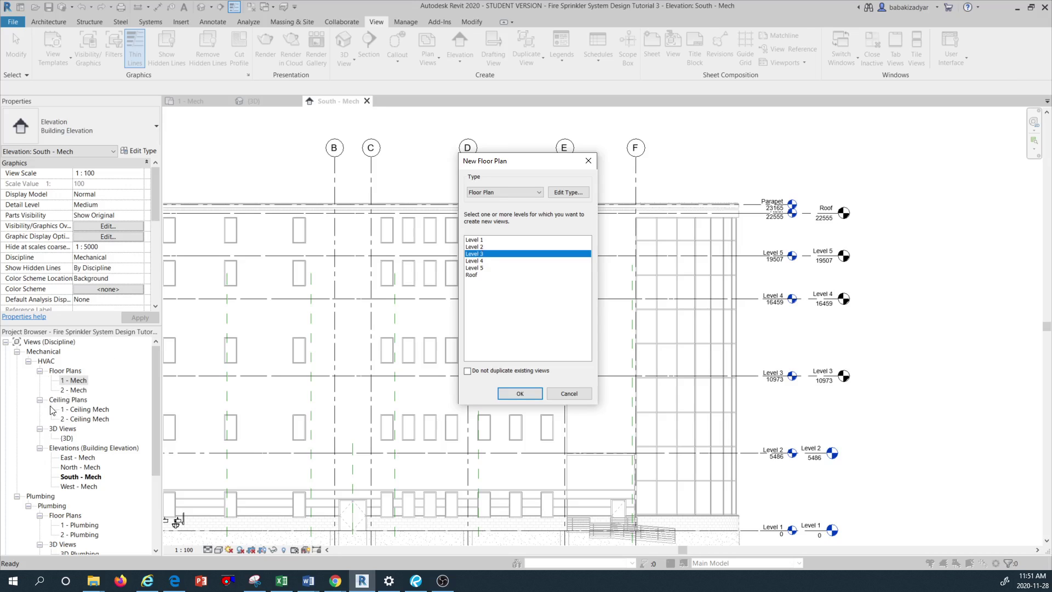
click(468, 371)
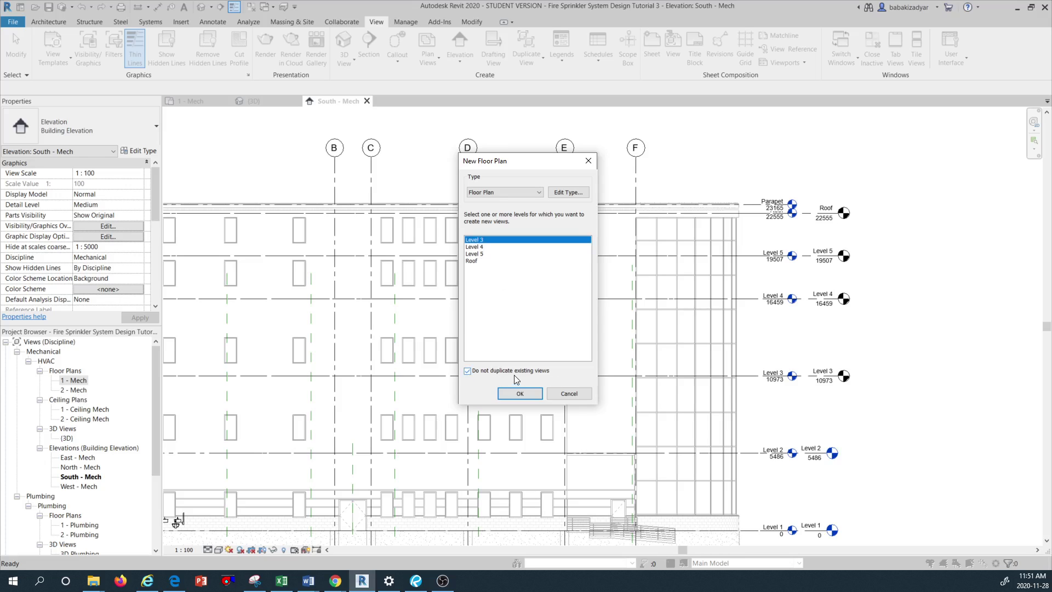
shift+click(481, 248)
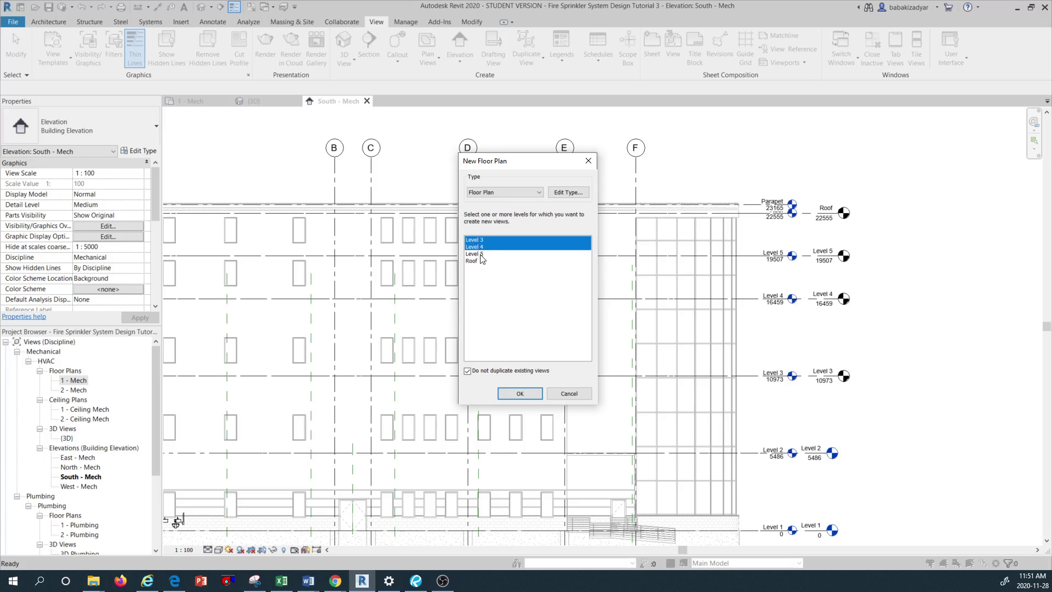
shift+click(481, 255)
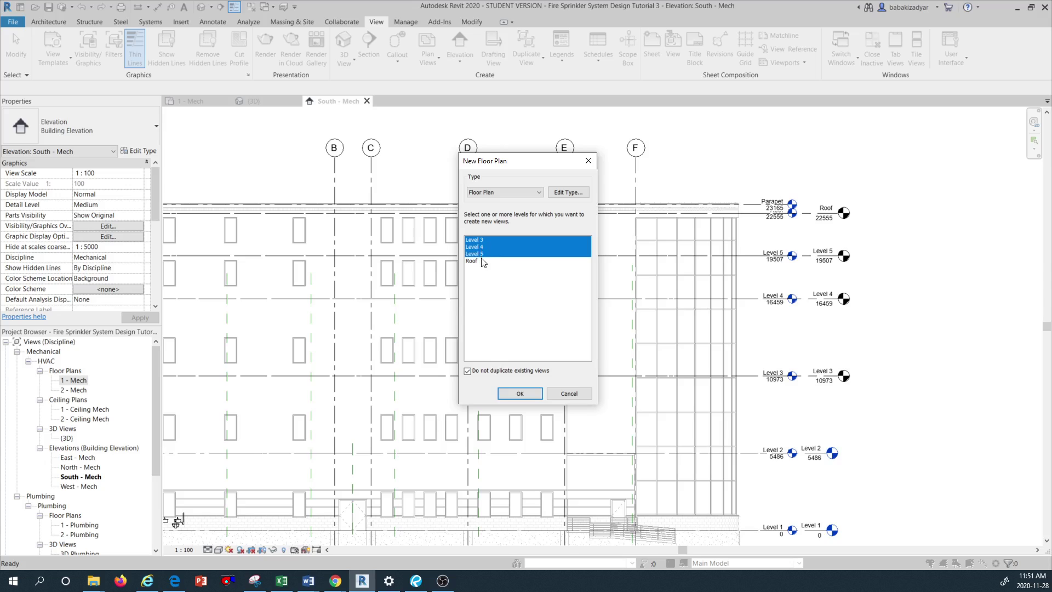
shift+click(475, 261)
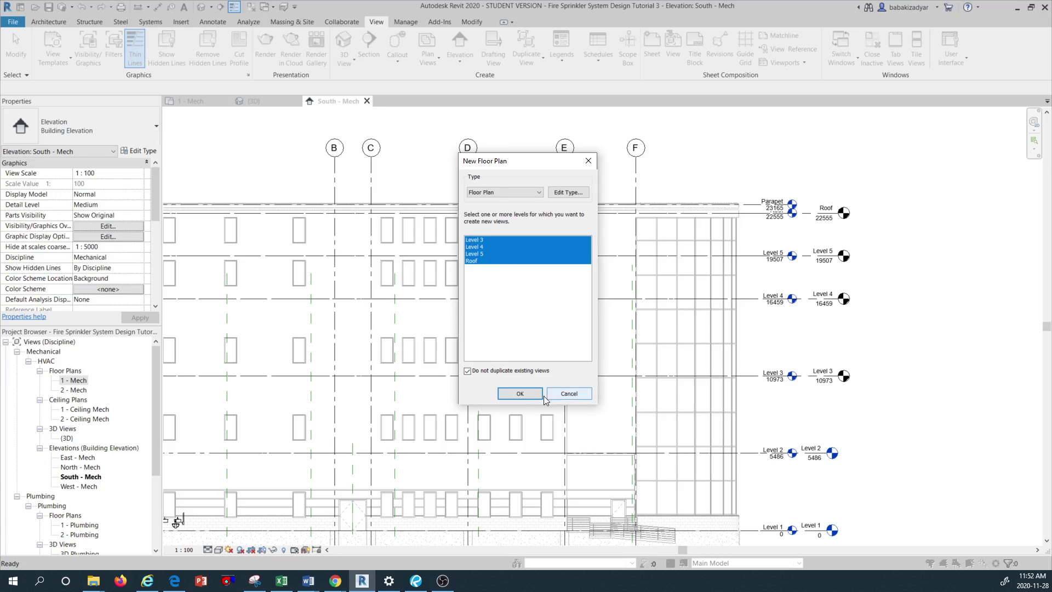
click(514, 394)
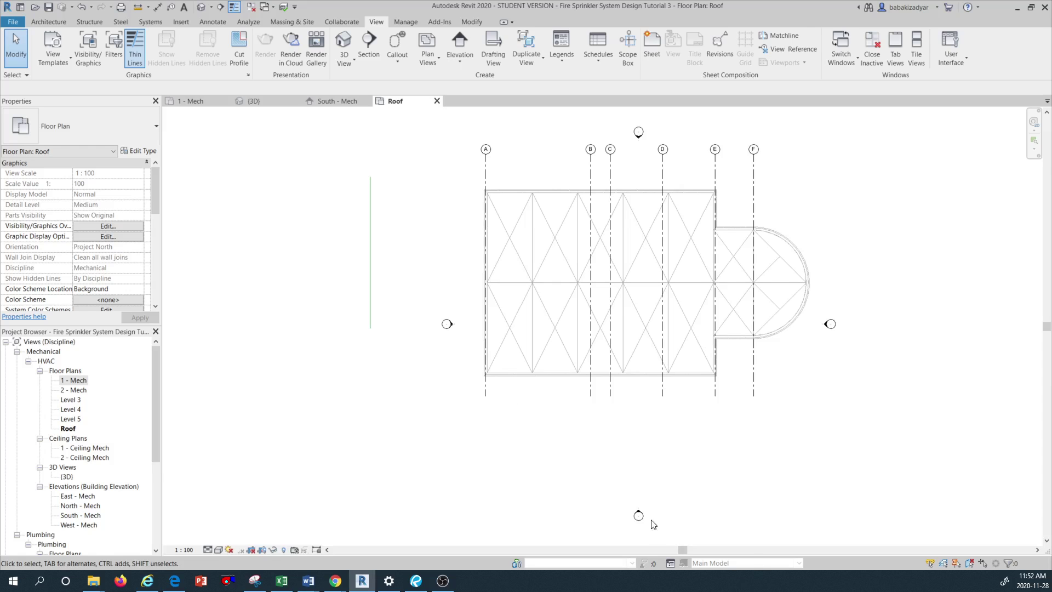
Open the South - Mech elevation from the Roof plan's south marker and check the level lines
double_click(638, 514)
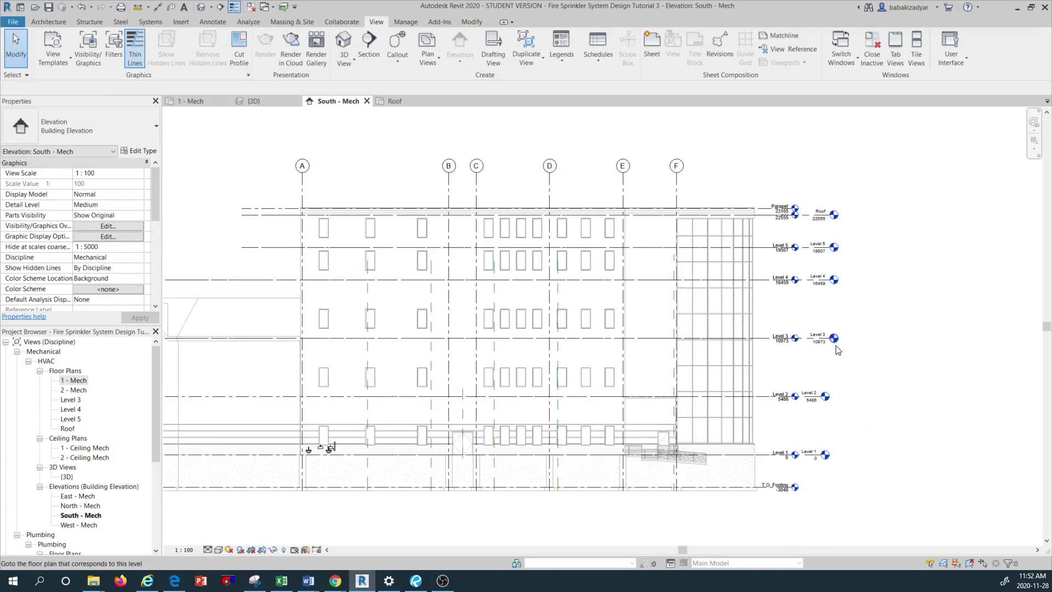
scroll(838, 345, up, 2)
scroll(838, 340, up, 3)
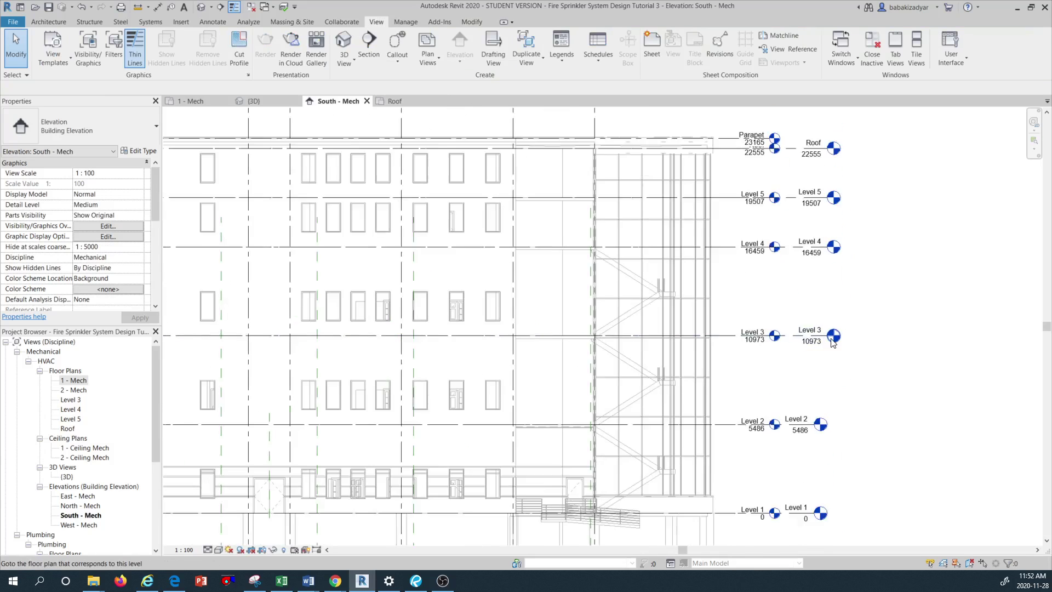
scroll(824, 336, down, 2)
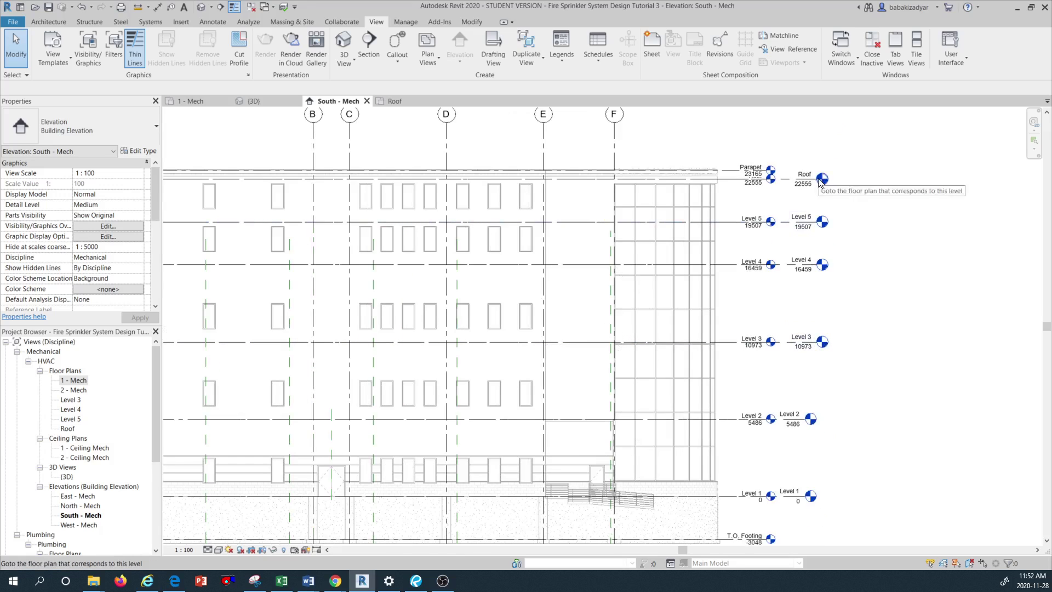
click(799, 497)
click(801, 449)
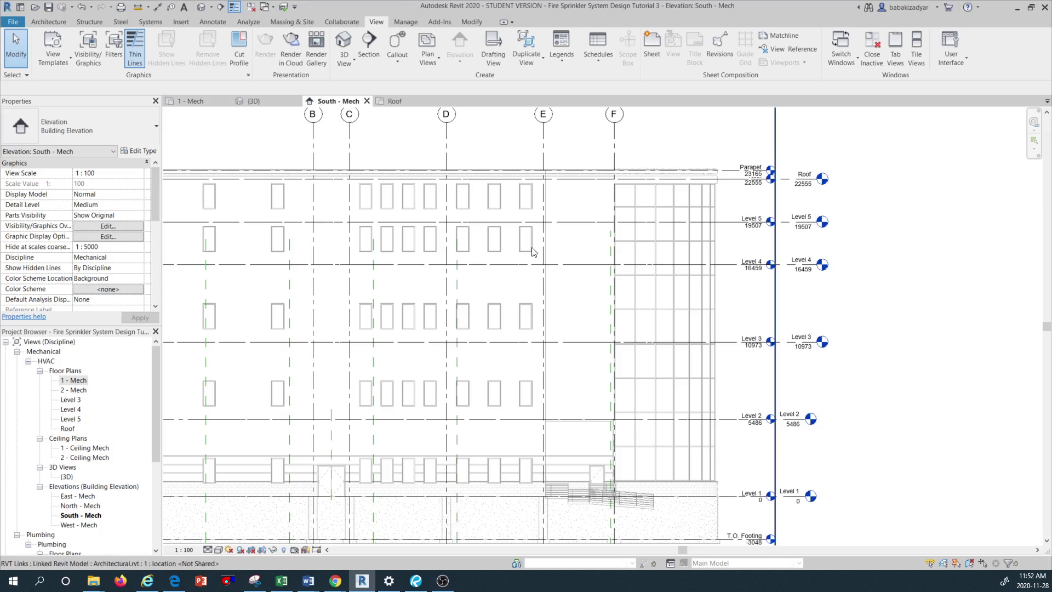
scroll(711, 343, down, 1)
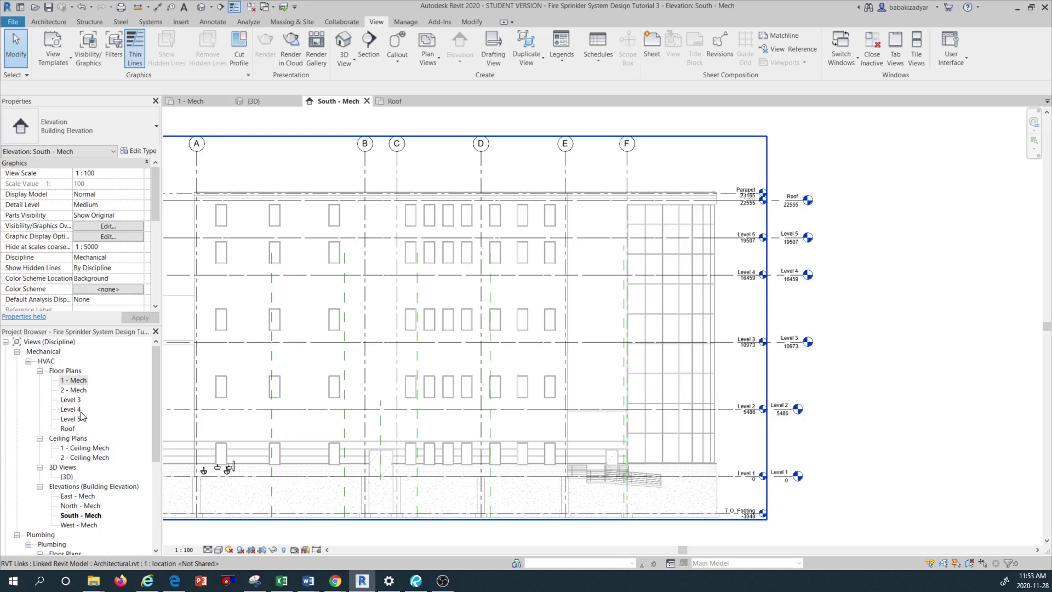
Rename the 1 - Mech floor plan to Level 1
right_click(77, 381)
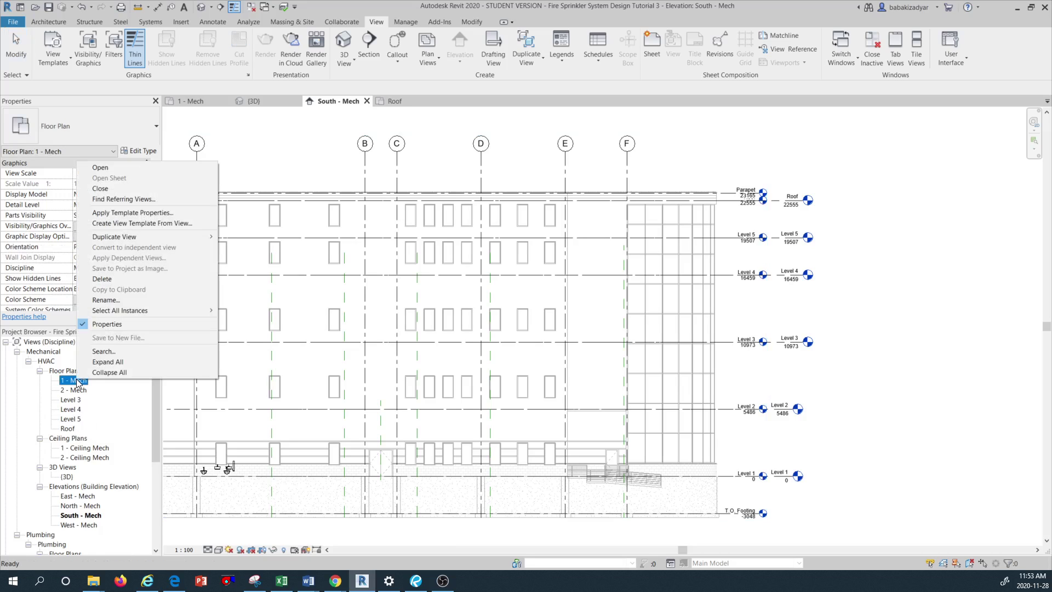
click(129, 300)
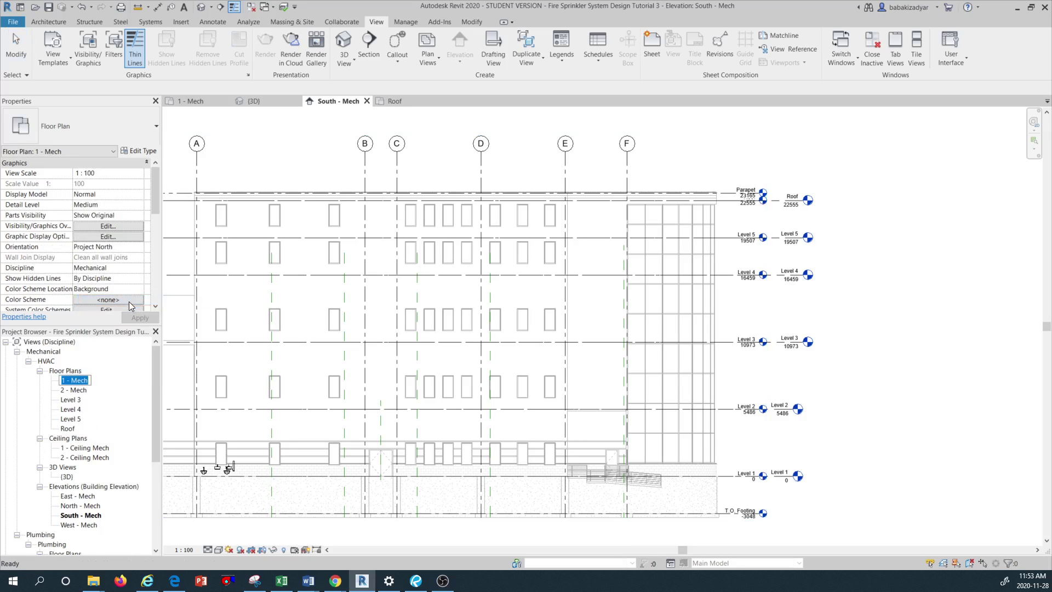
text(Level 1)
click(80, 391)
Rename the 2 - Mech floor plan to Level 2
right_click(80, 385)
click(114, 302)
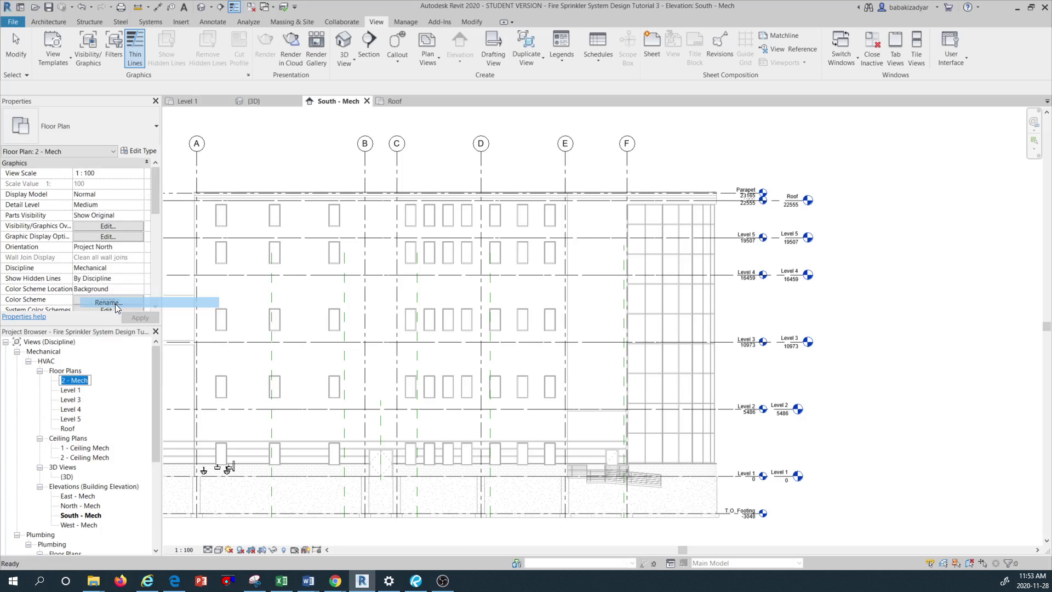
text(L)
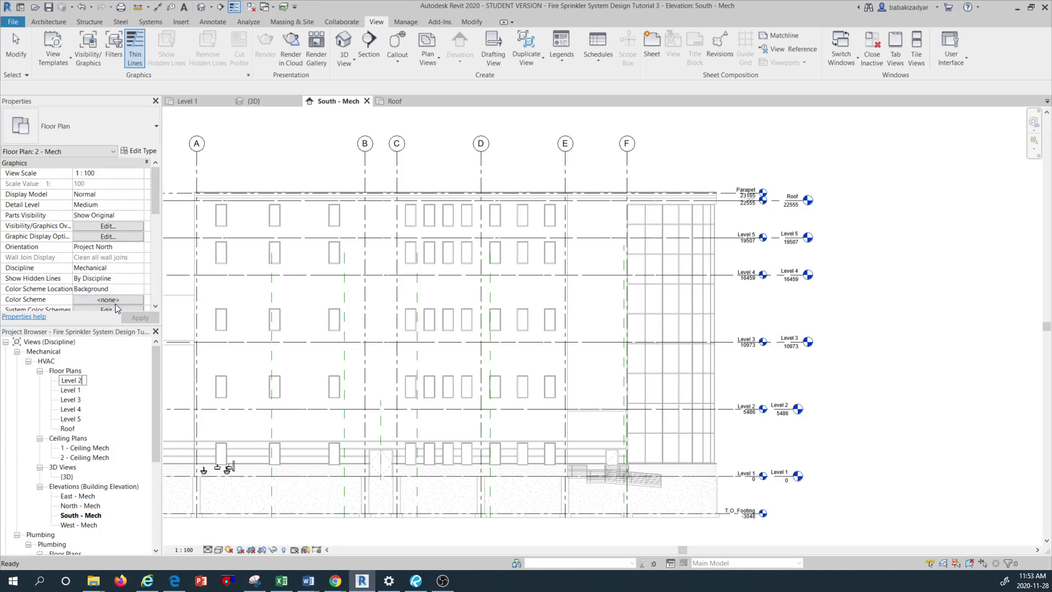
text(evel 2)
key(Return)
click(71, 399)
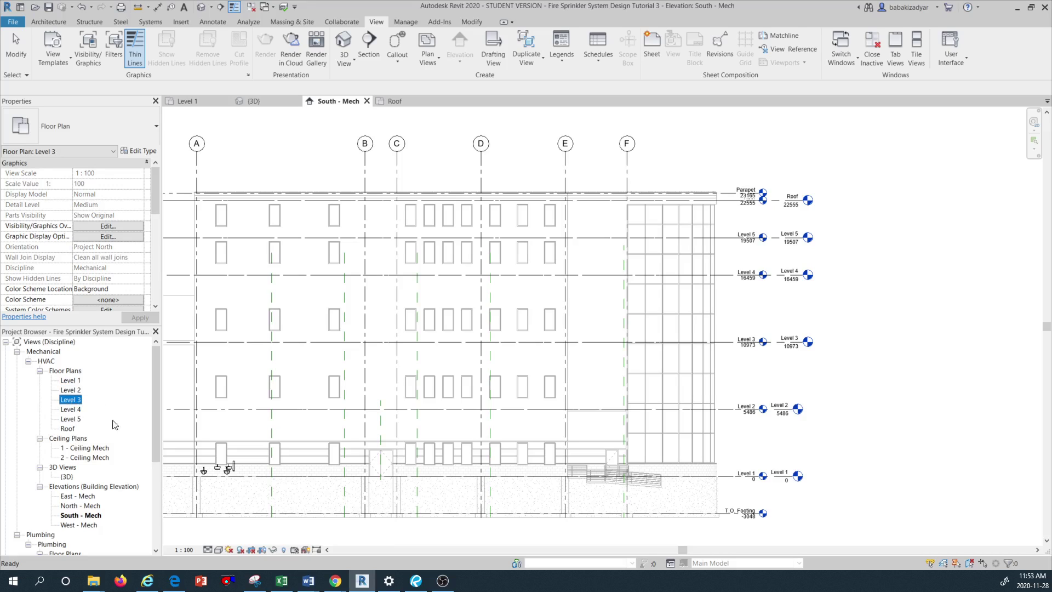
click(919, 375)
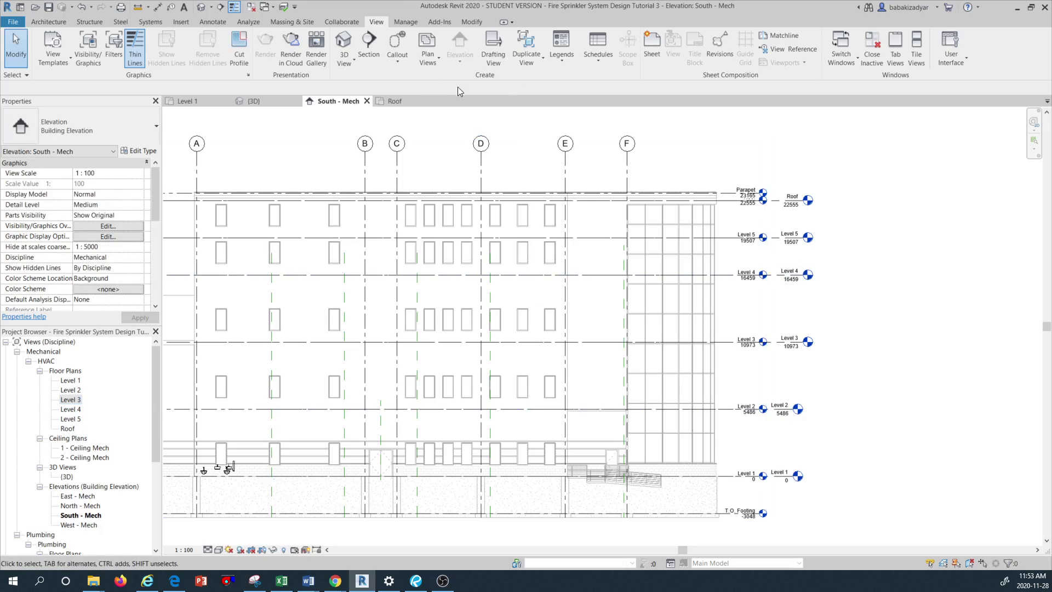
Create reflected ceiling plans for Level 3, Level 4 and Level 5
click(430, 53)
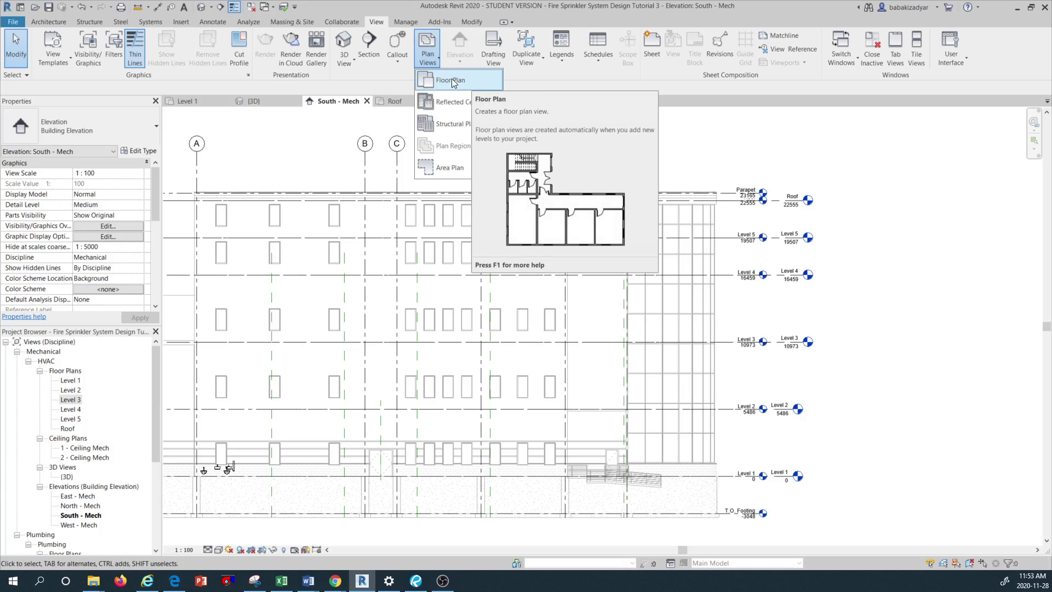
click(449, 107)
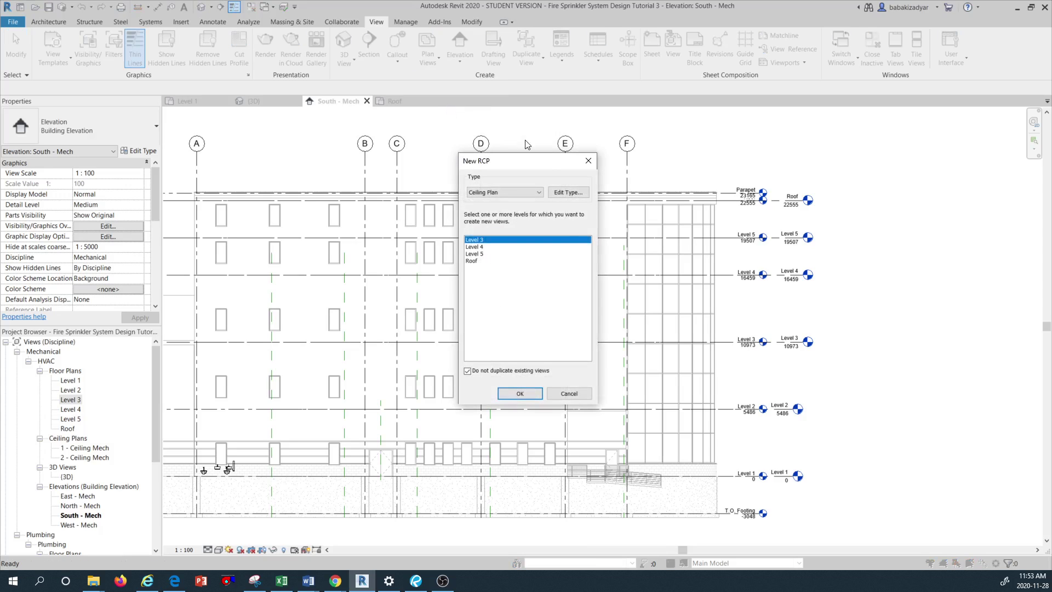
ctrl+click(482, 247)
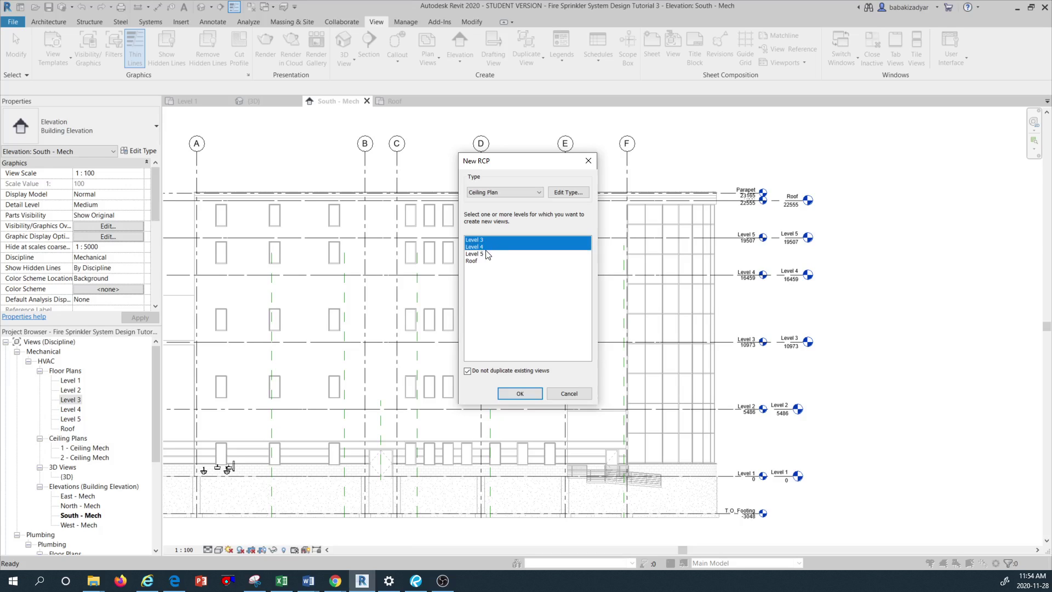
ctrl+click(483, 254)
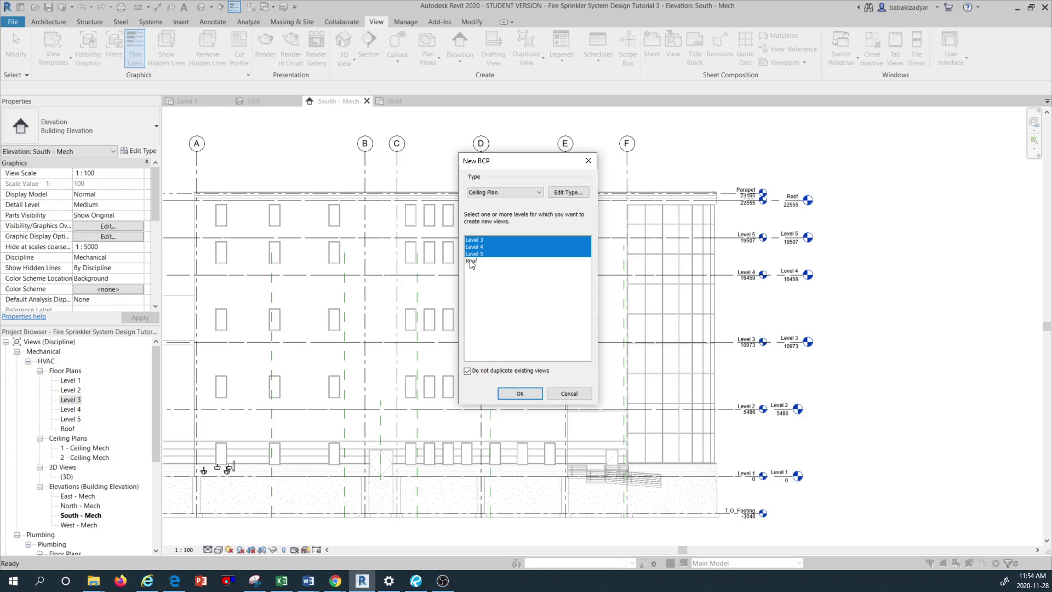
click(521, 394)
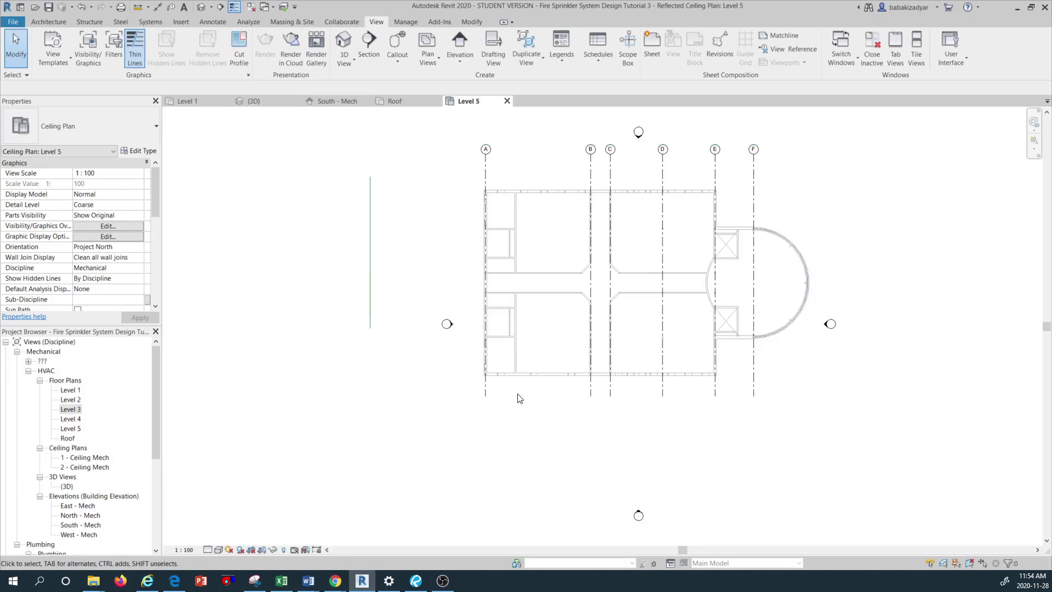
Switch back to the South - Mech elevation with nothing selected
double_click(638, 512)
scroll(773, 294, down, 1)
click(369, 404)
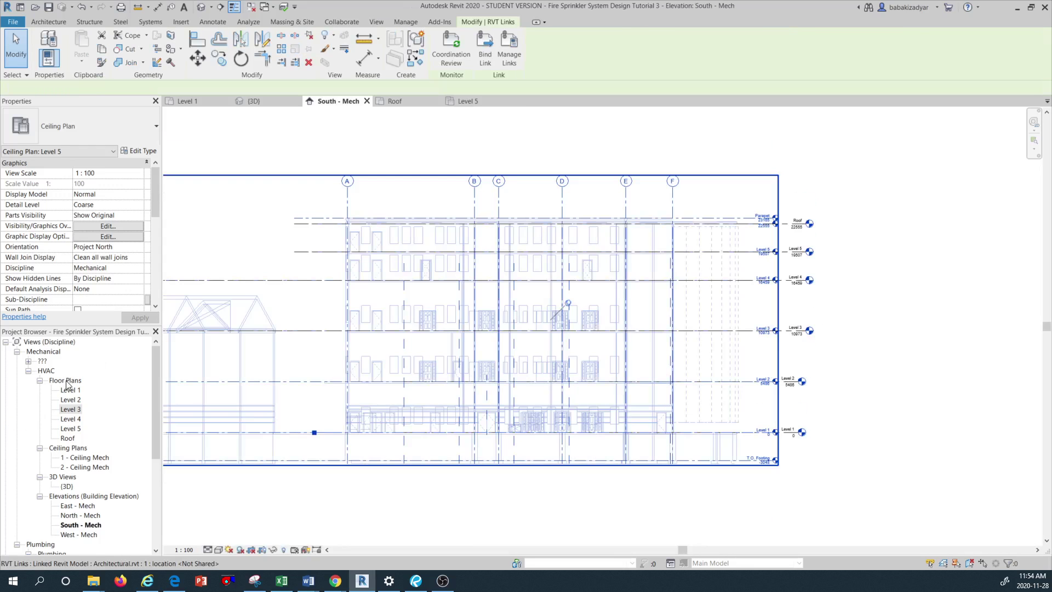
click(527, 512)
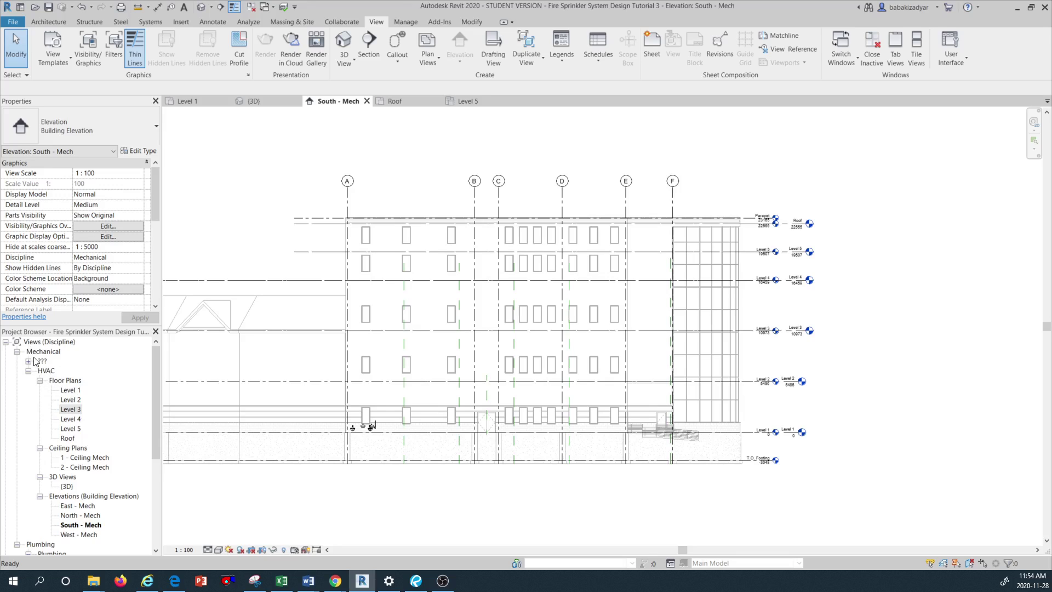
Expand the ??? group under Mechanical and its Ceiling Plans to show Level 3–5
click(18, 353)
click(18, 353)
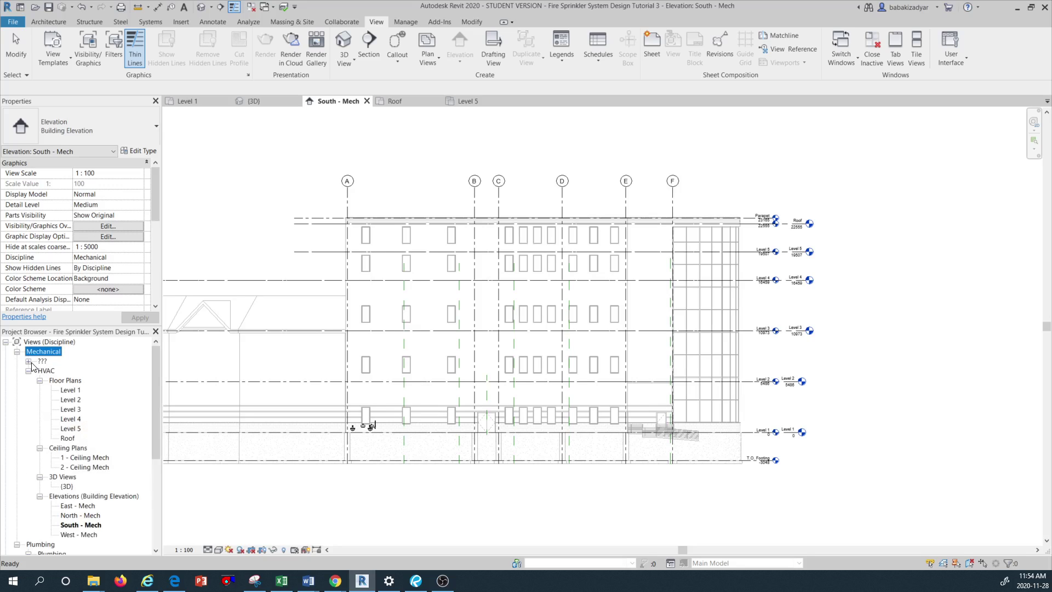
click(28, 362)
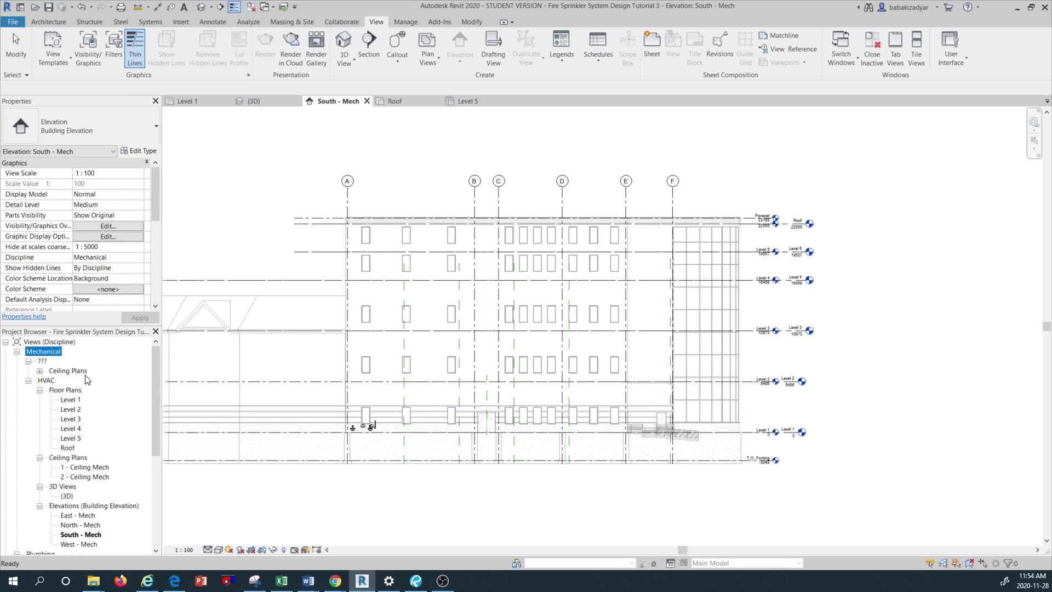
click(39, 372)
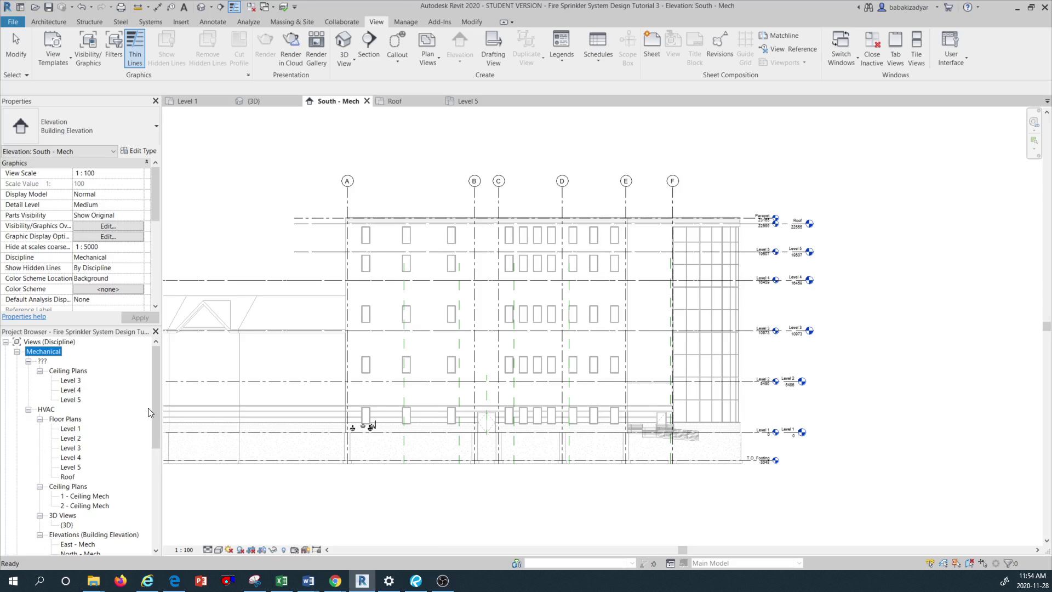
mouse_move(156, 399)
mouse_down()
mouse_move(157, 413)
mouse_move(156, 400)
mouse_up()
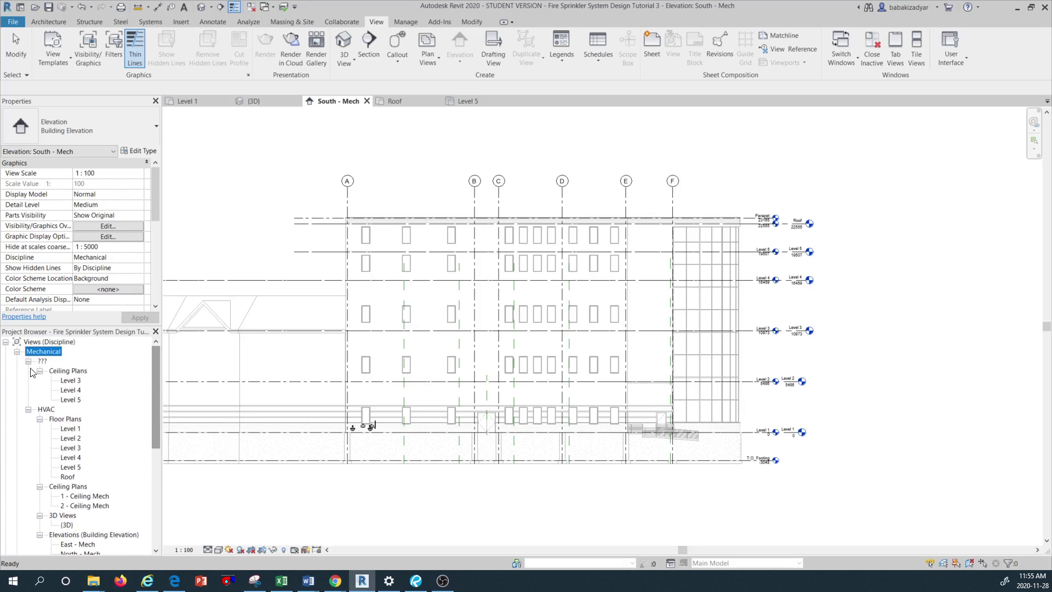
drag(154, 376, 137, 414)
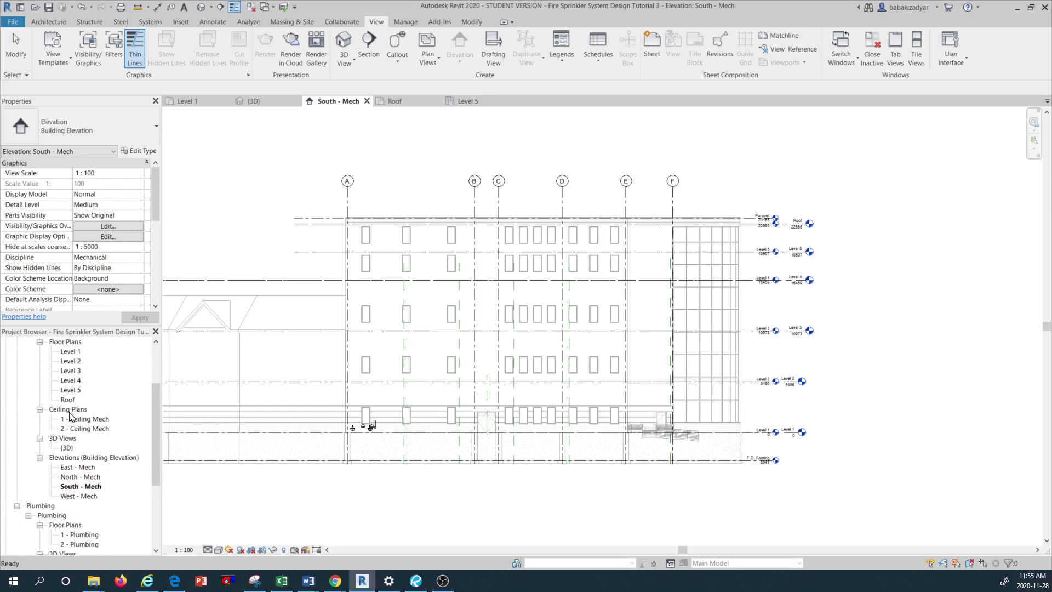
scroll(157, 421, up, 1)
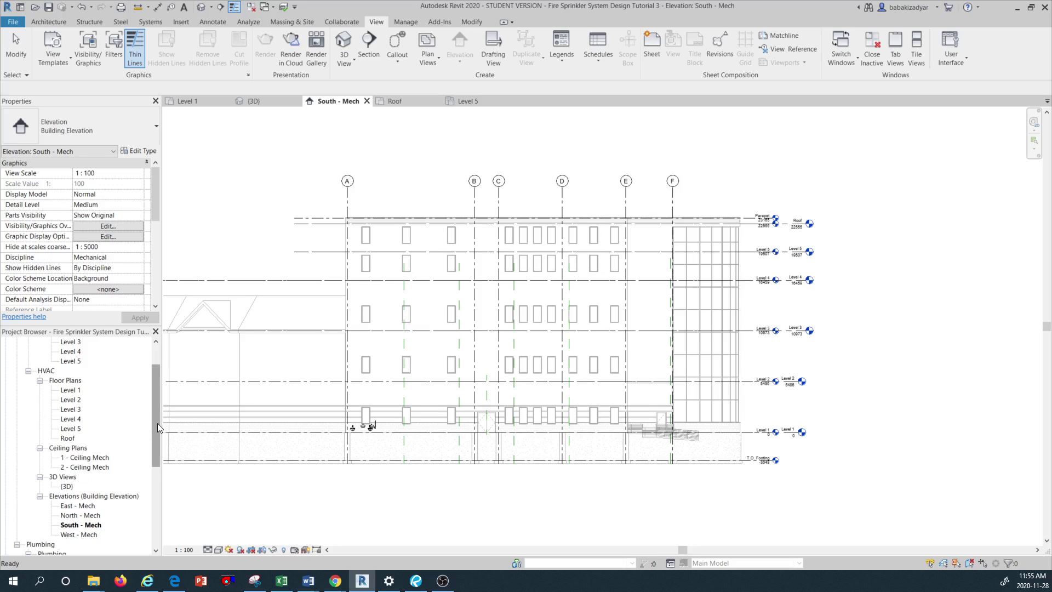
drag(157, 423, 158, 396)
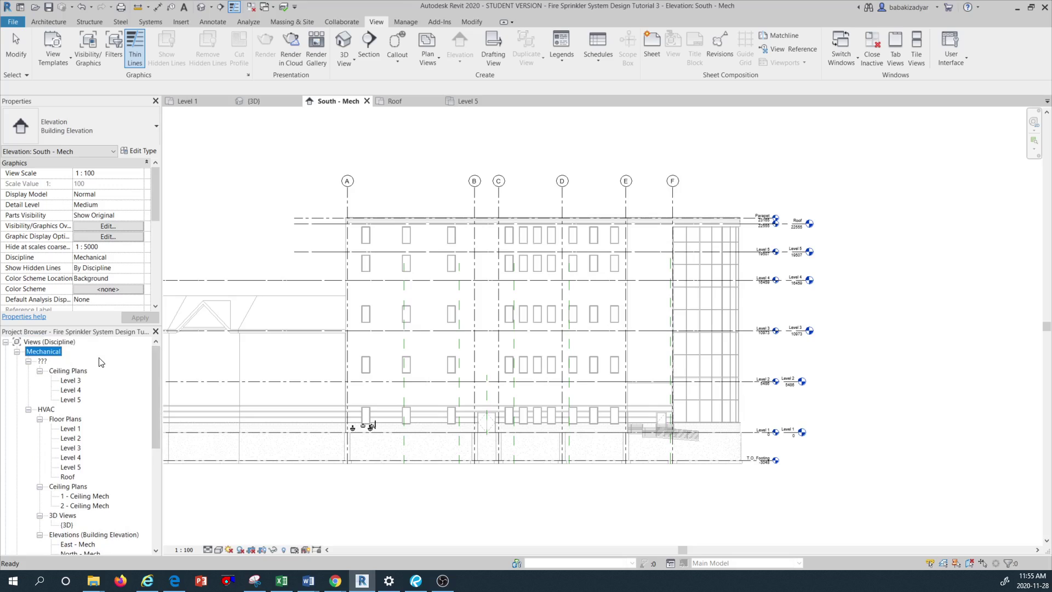
Set the Sub-Discipline of the Level 3, 4 and 5 ceiling plans to HVAC
click(76, 381)
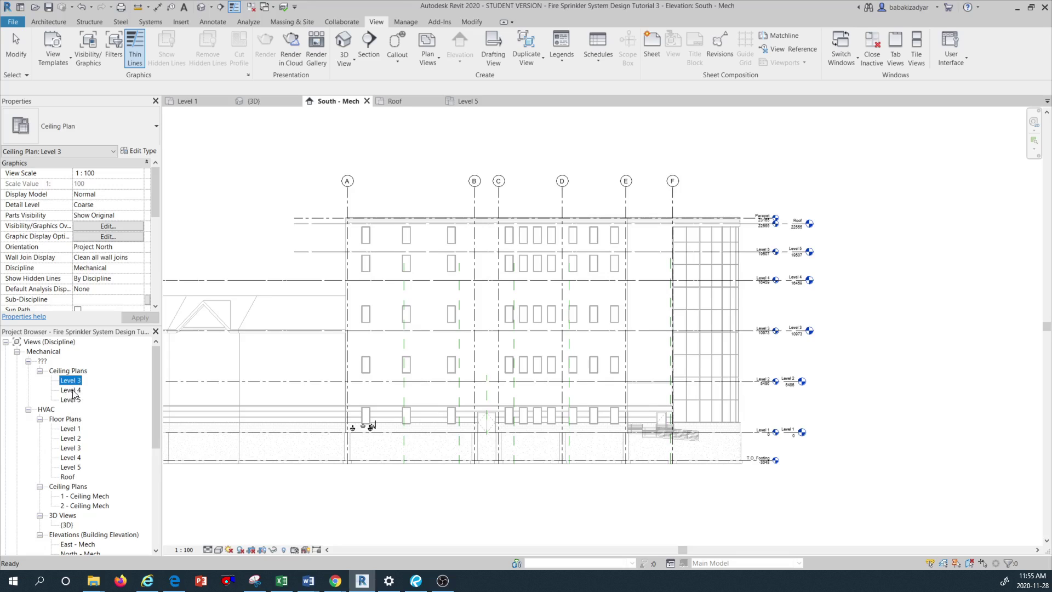
ctrl+click(71, 390)
ctrl+click(73, 400)
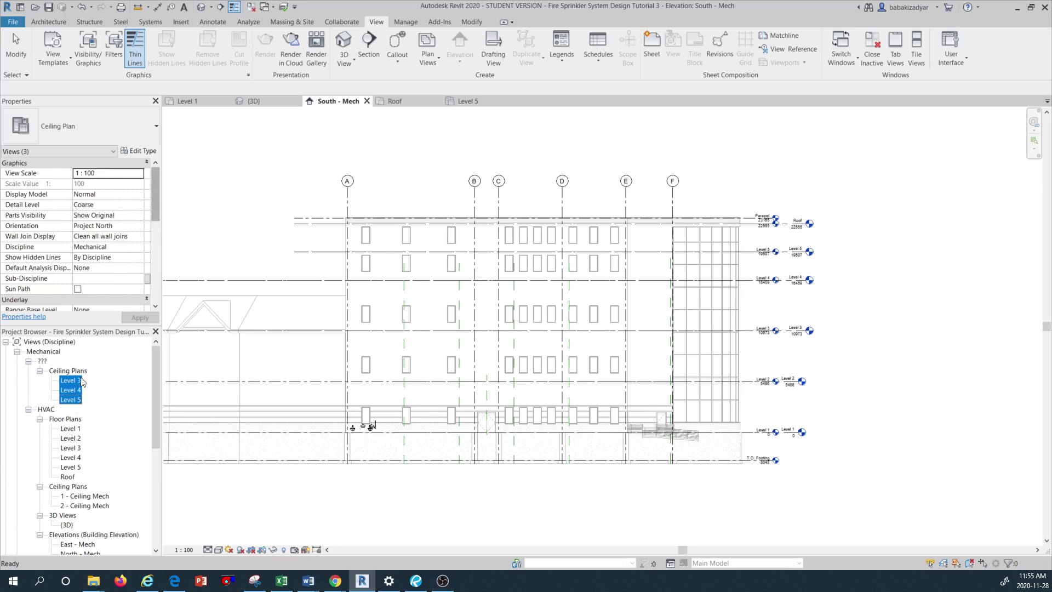
drag(155, 200, 172, 275)
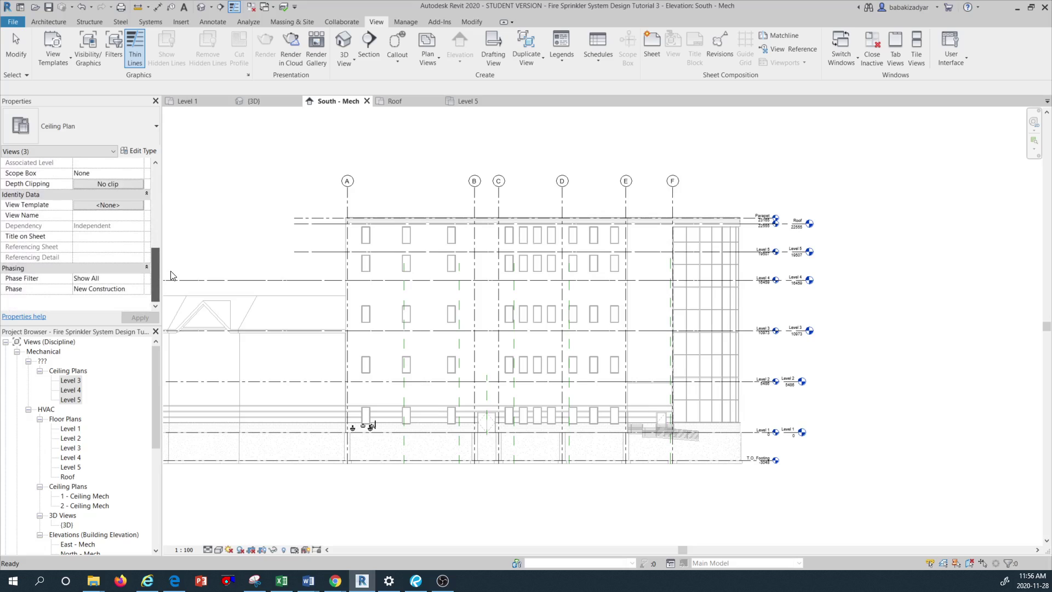
drag(170, 277, 153, 212)
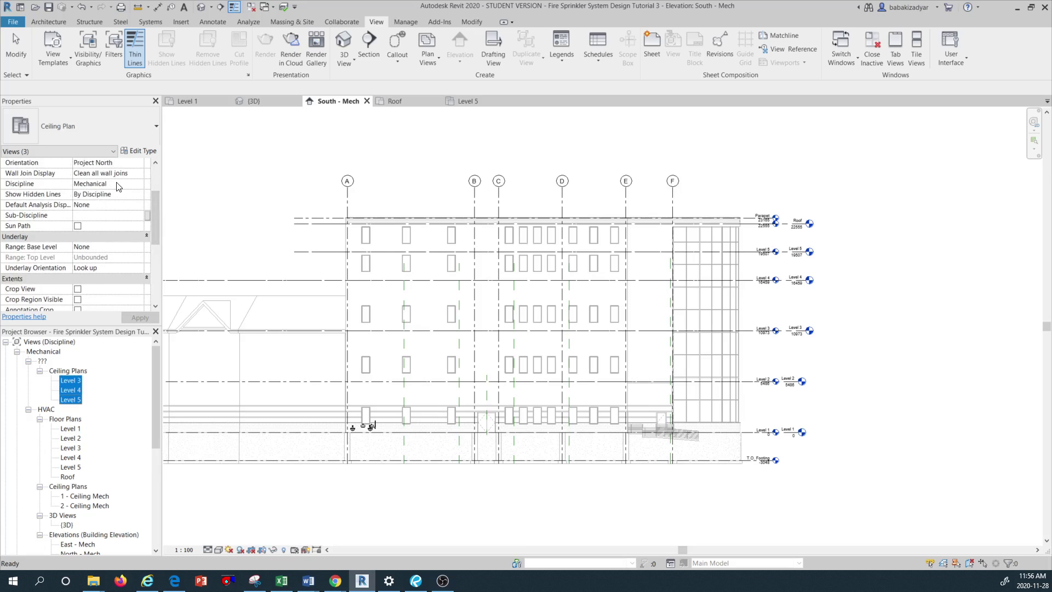
click(110, 216)
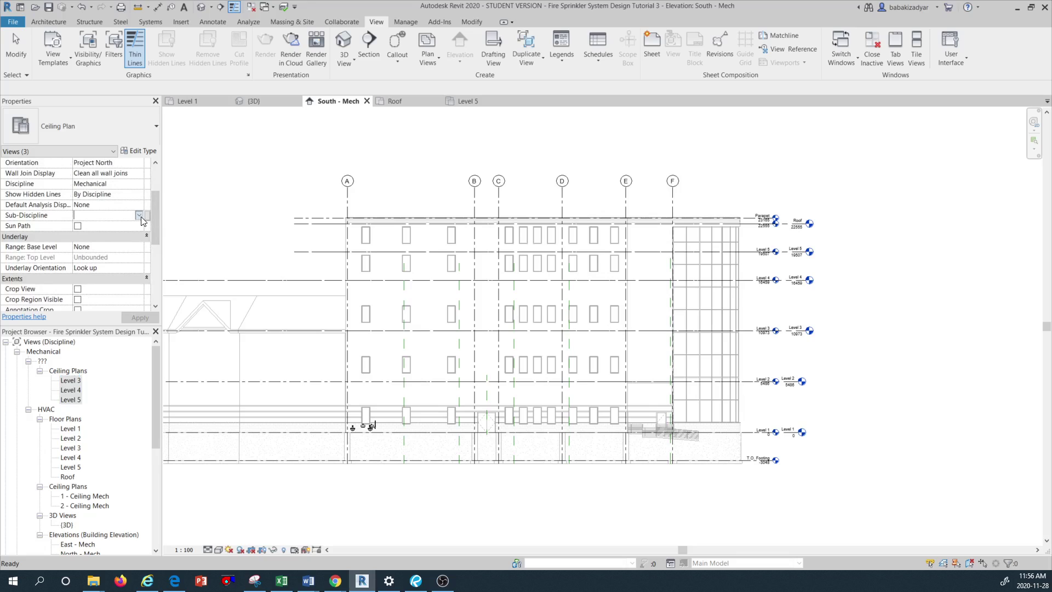
click(140, 217)
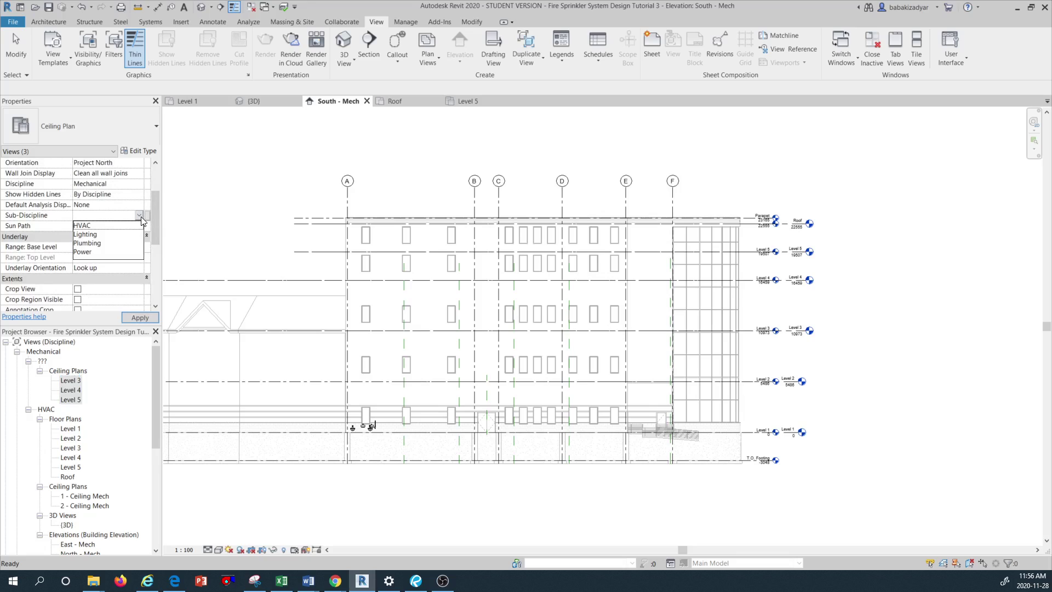
click(100, 225)
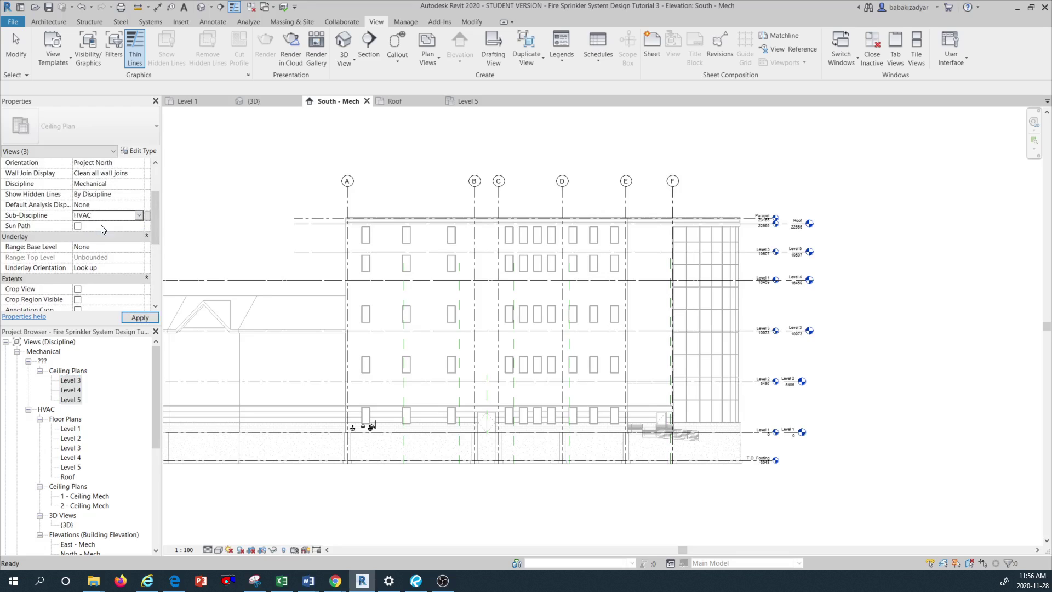
click(140, 317)
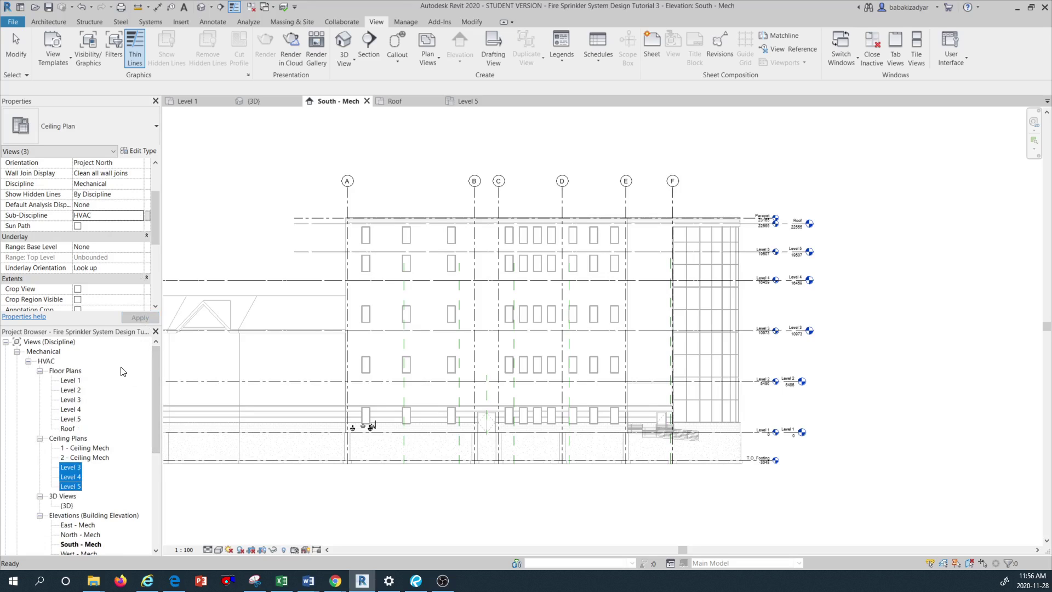
Rename the 1 - Ceiling Mech plan to Level 1
scroll(123, 372, down, 3)
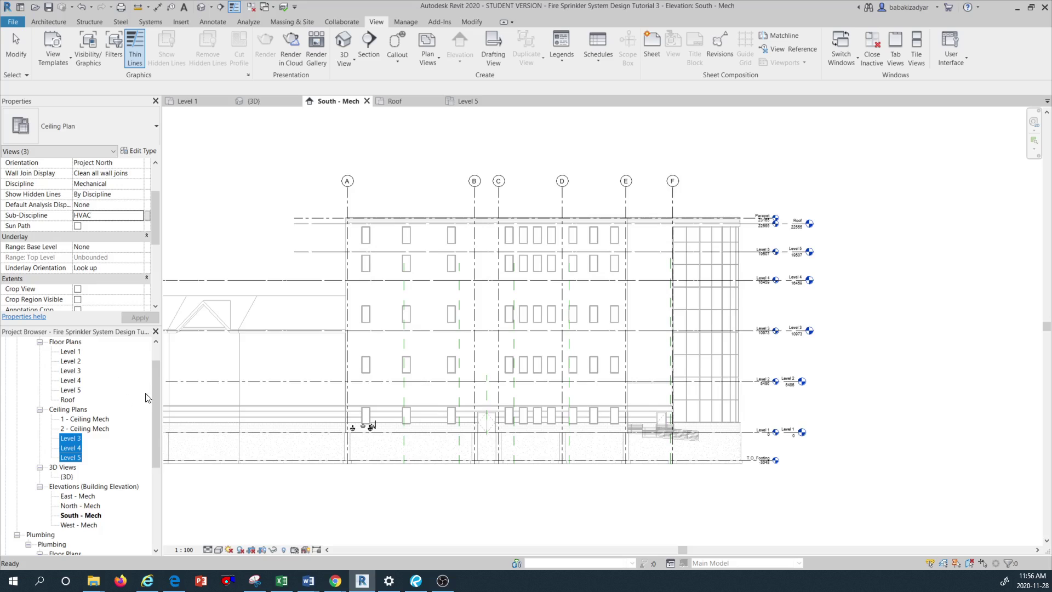
scroll(124, 412, up, 3)
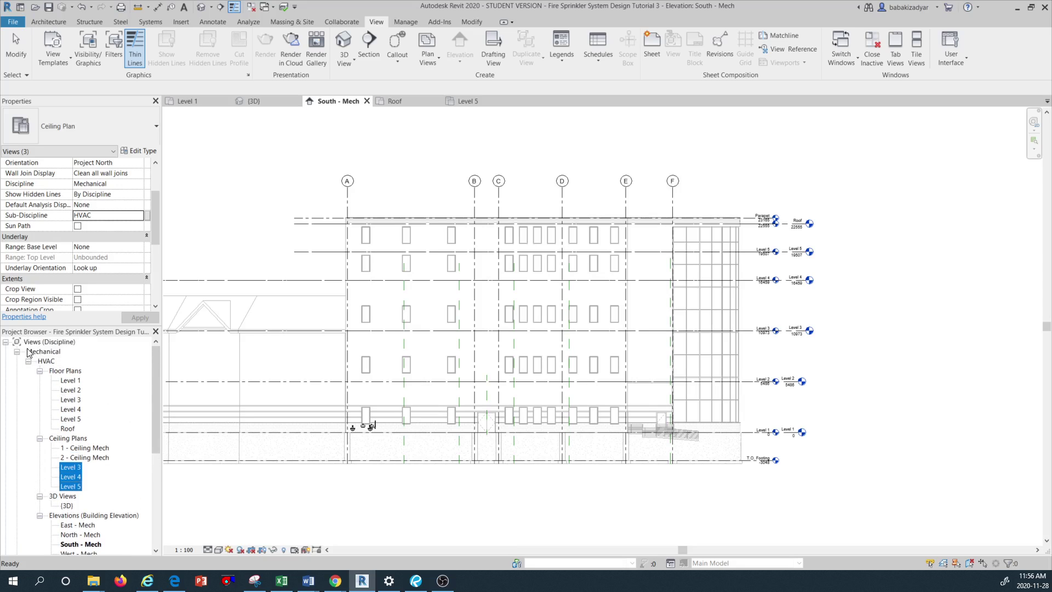
scroll(41, 363, down, 2)
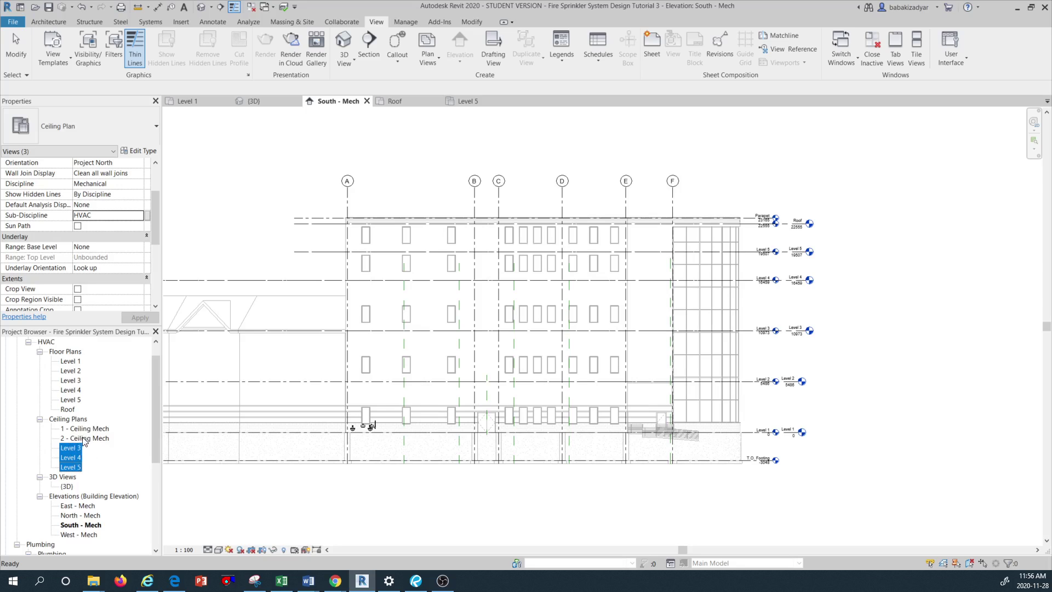
click(86, 430)
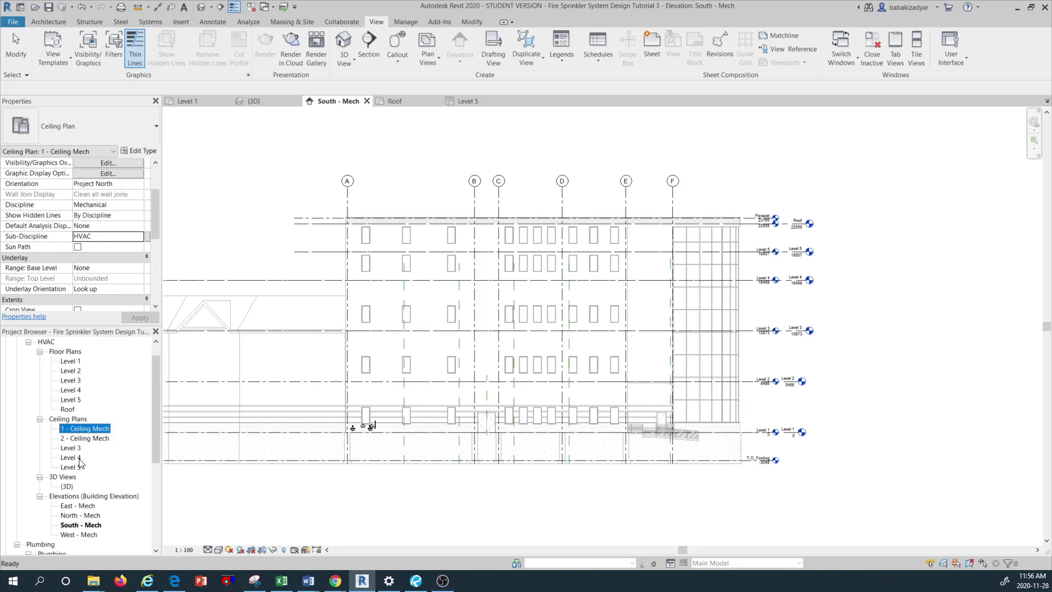
right_click(87, 429)
click(130, 350)
text(Level 1)
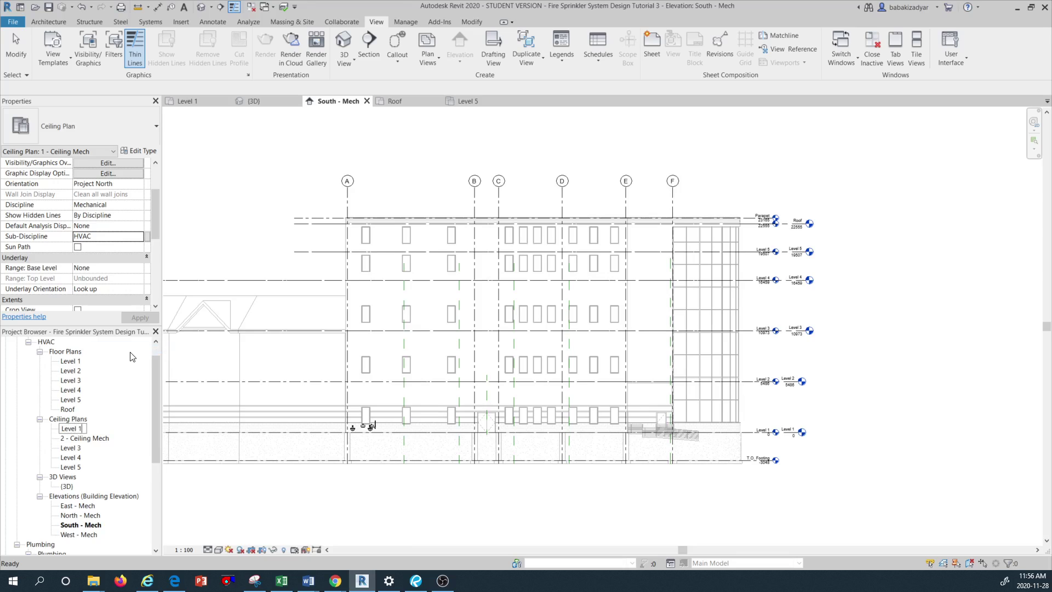
click(81, 440)
Rename the 2 - Ceiling Mech plan to Level 2
right_click(89, 429)
click(137, 349)
text(Level 2)
key(Return)
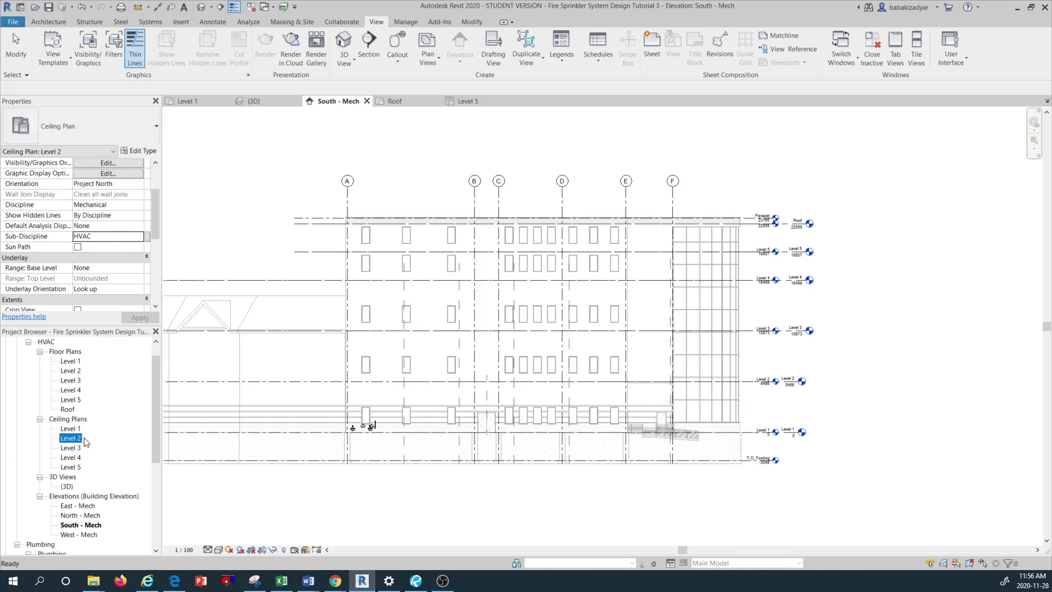
scroll(80, 445, up, 1)
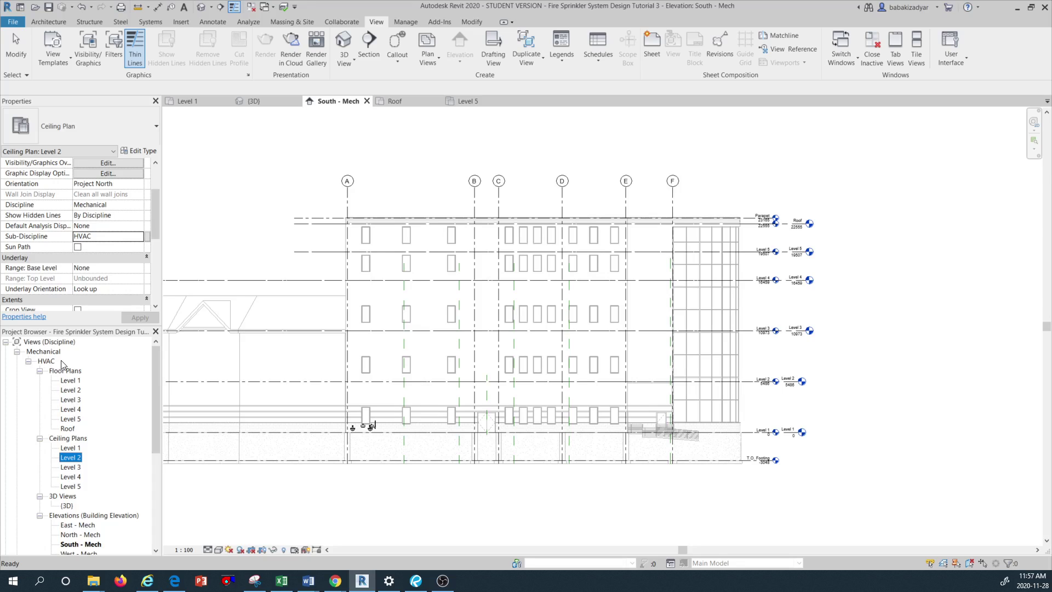
scroll(80, 394, down, 1)
scroll(73, 440, down, 1)
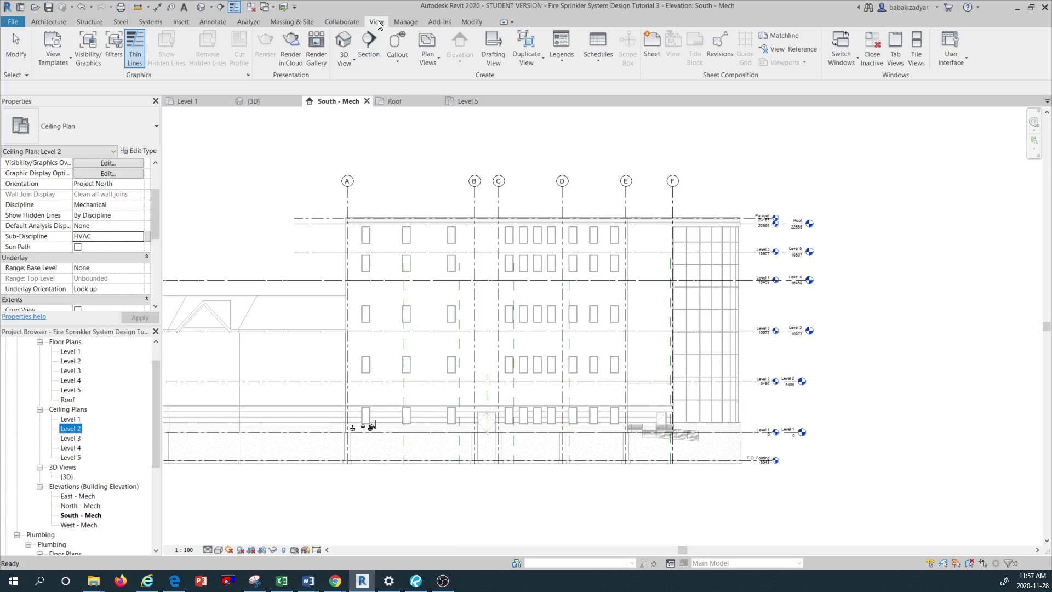
click(427, 45)
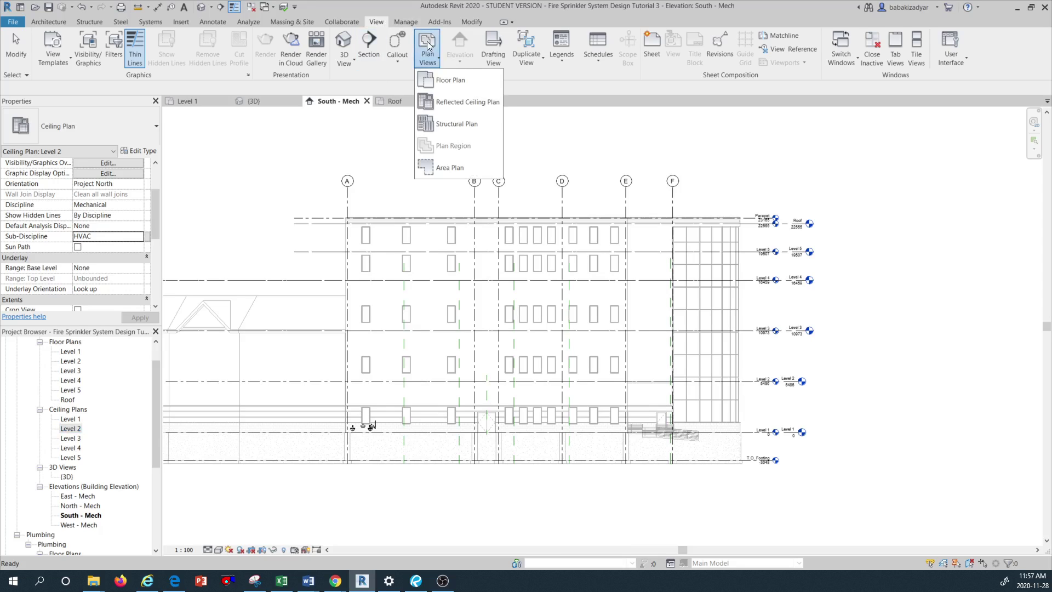
click(602, 162)
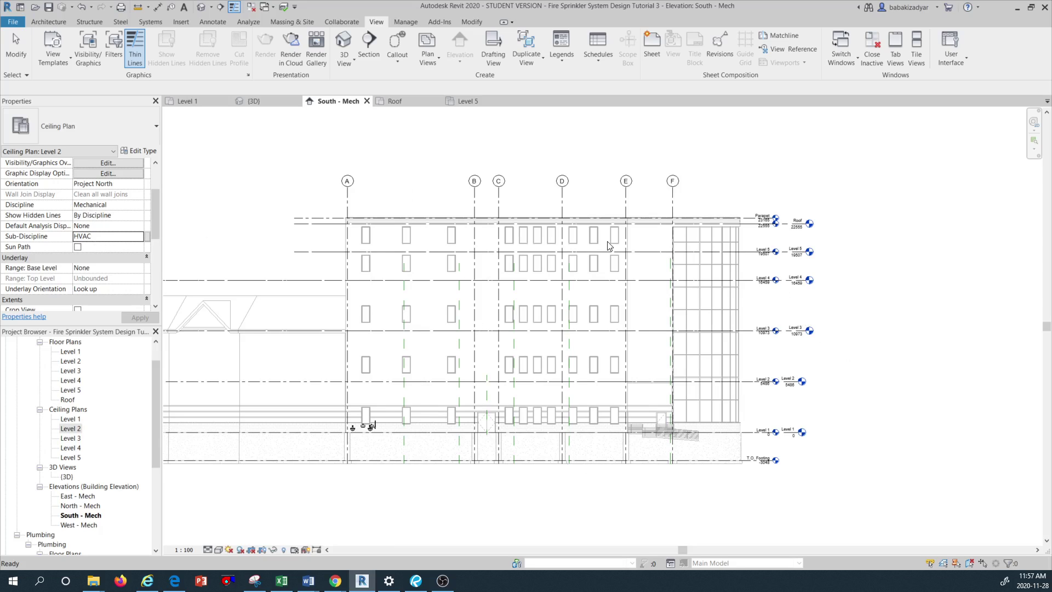
scroll(669, 383, down, 1)
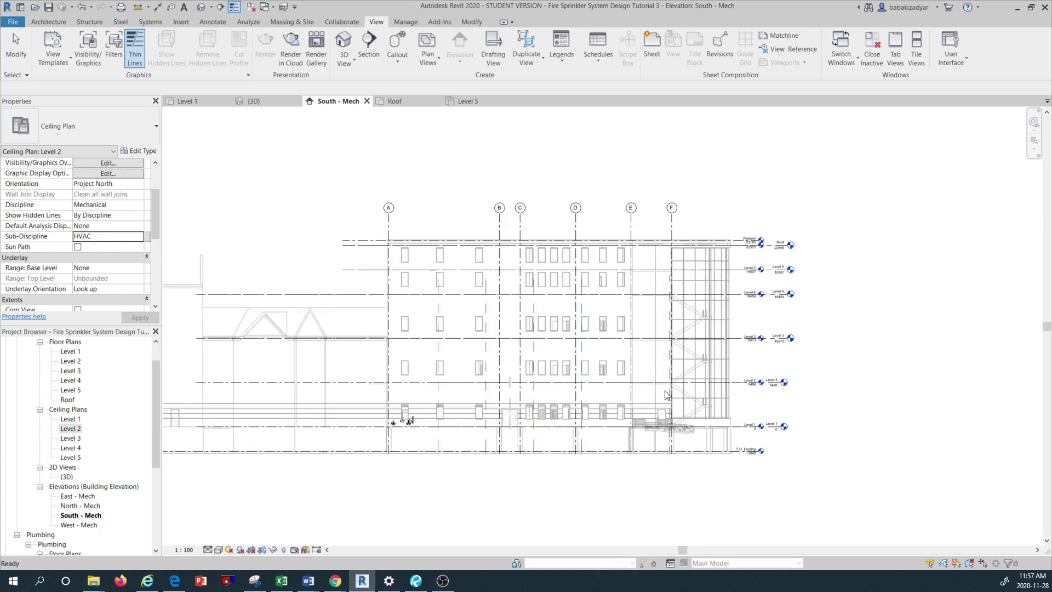
scroll(672, 389, down, 3)
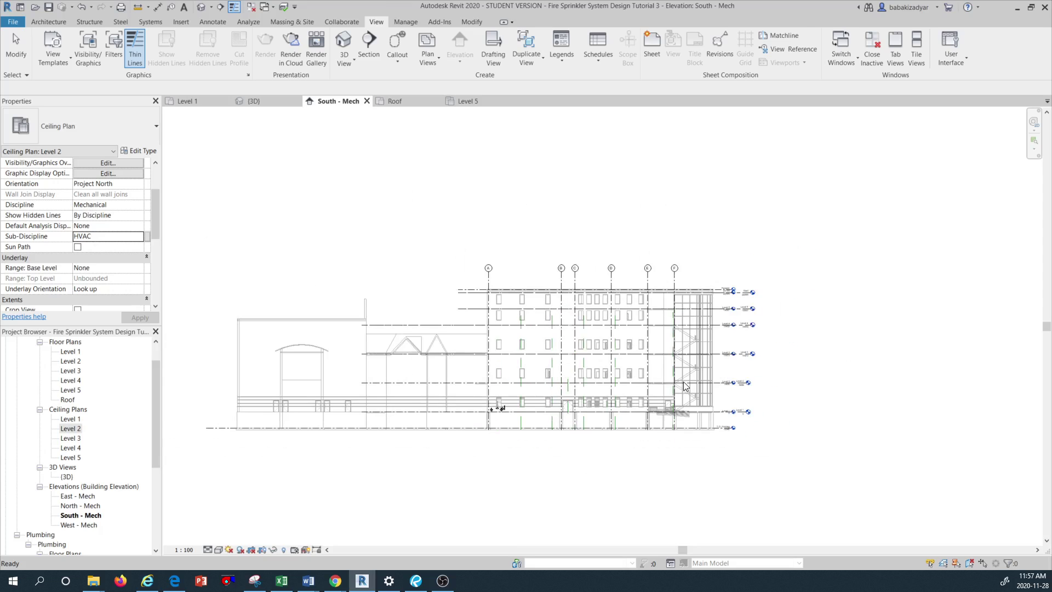